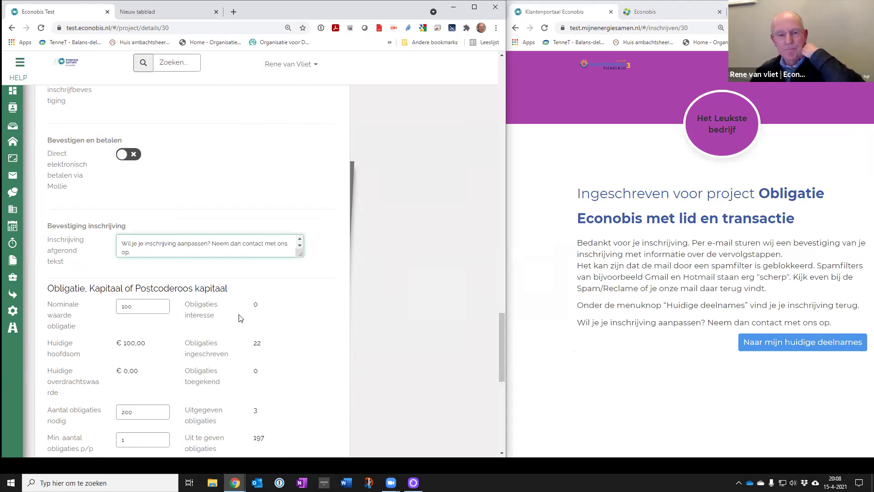
scroll(241, 317, down, 3)
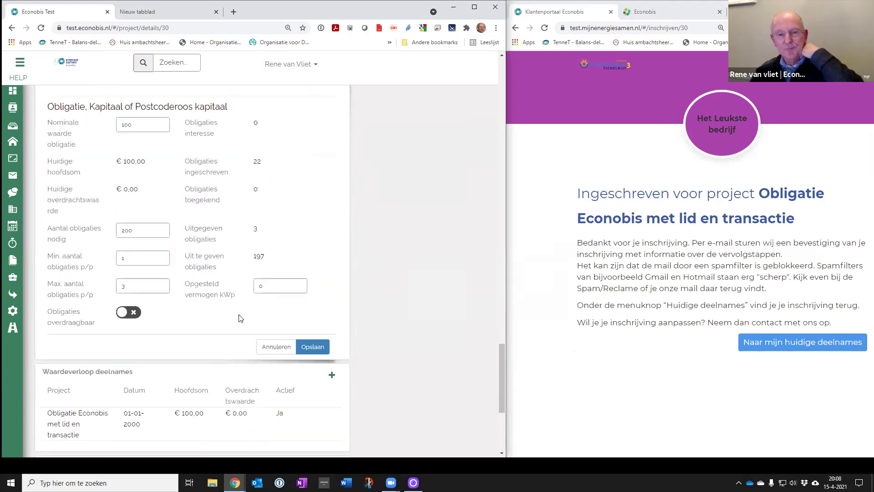
scroll(241, 318, up, 12)
scroll(240, 317, up, 15)
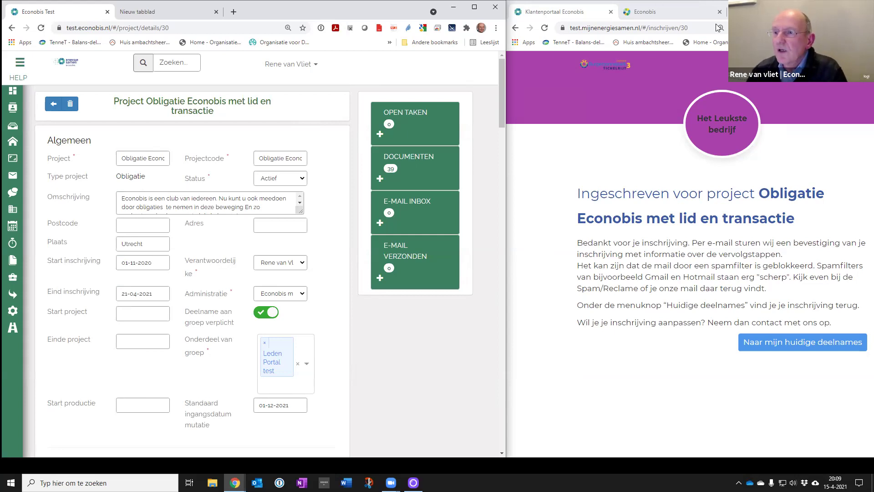
Step: Open Layout instellingen, check the portal's Huidige deelnames, and open the Tichelrijt layout details
mouse_move(18, 341)
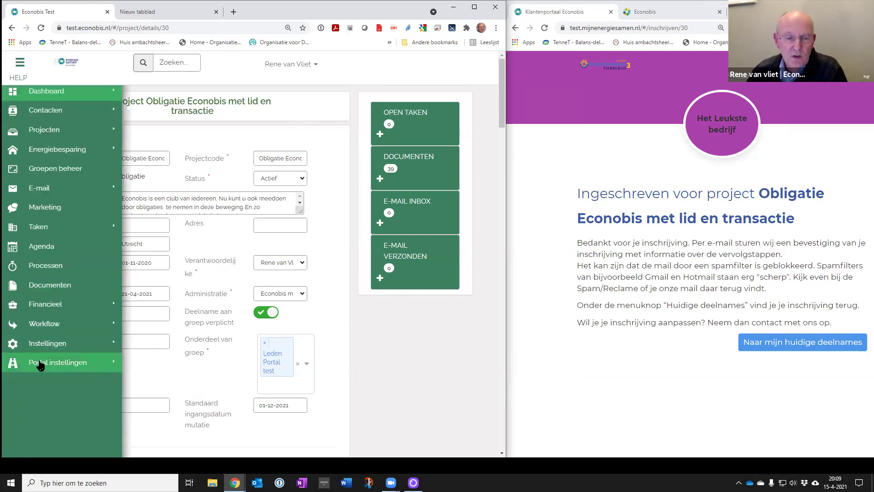
click(40, 365)
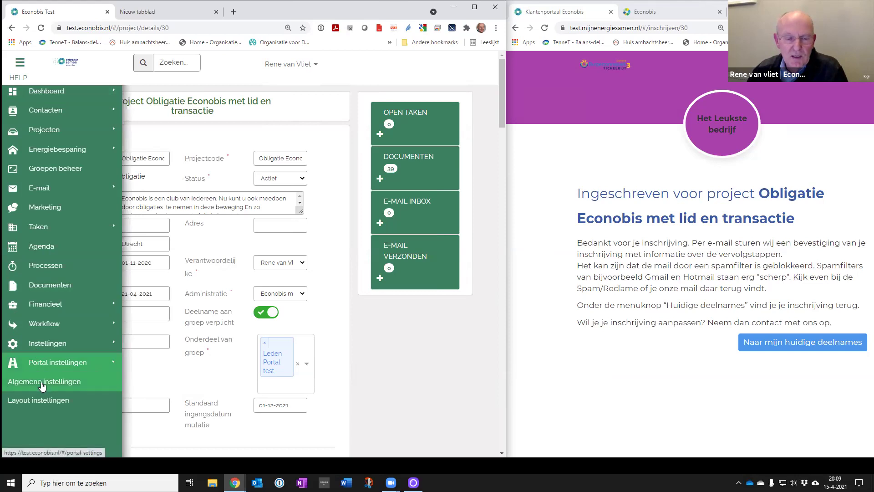
click(45, 401)
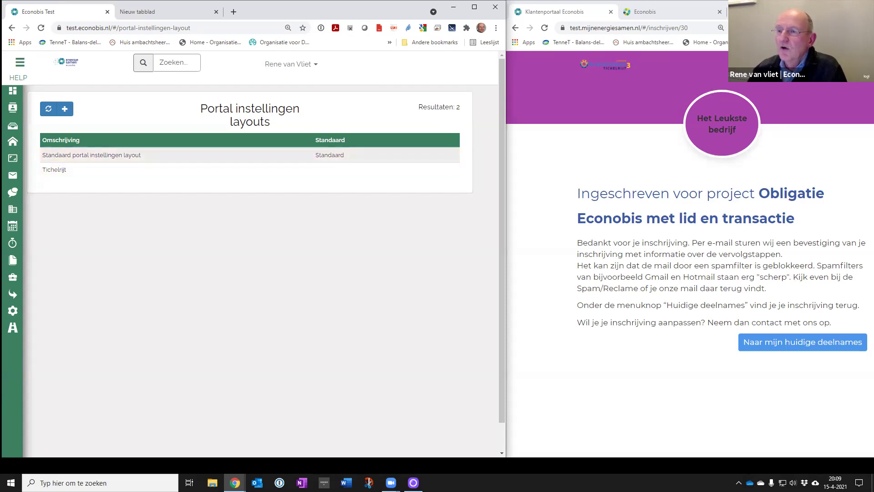
click(819, 64)
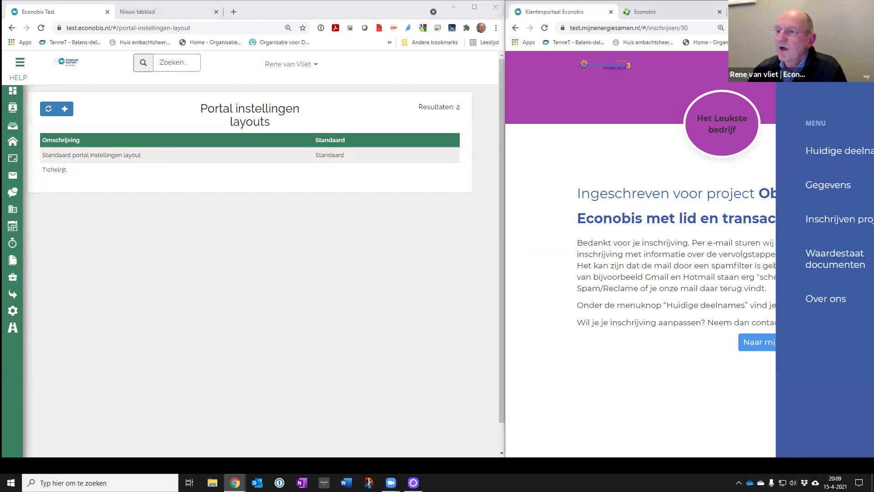
click(818, 158)
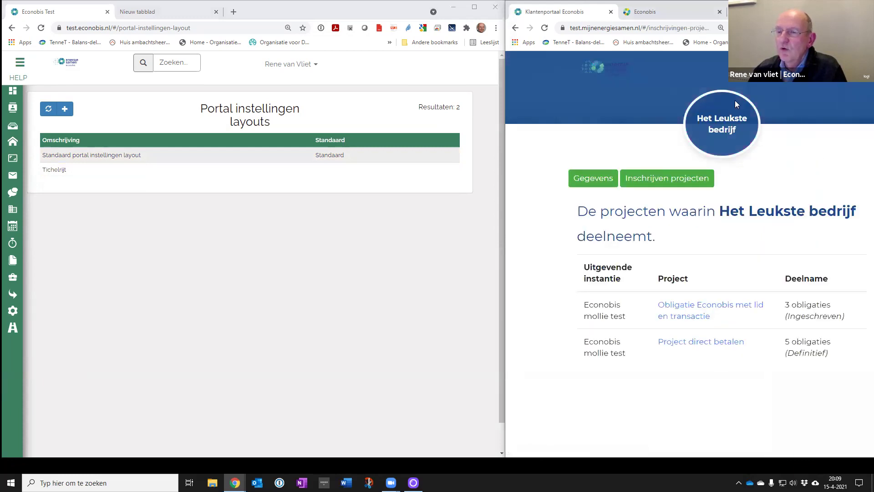
click(300, 171)
click(444, 170)
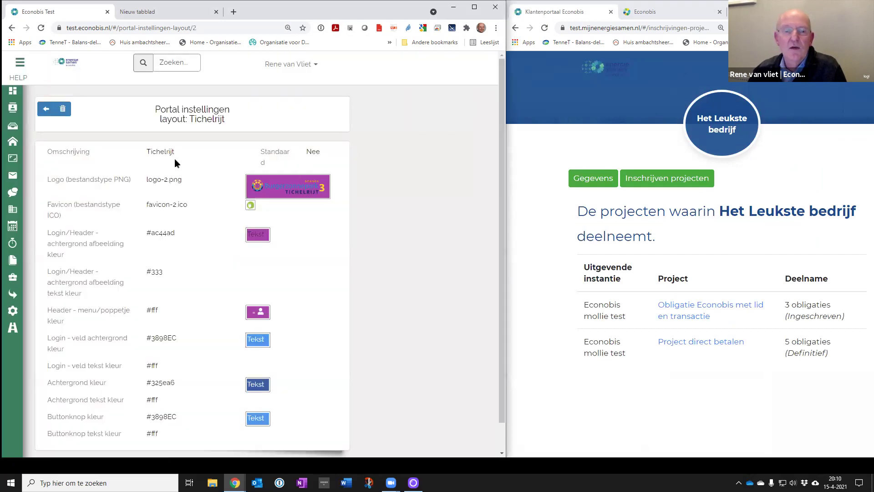
Step: Switch Standaard on for the Tichelrijt layout, save it, and reload the Klantenportaal window
click(174, 159)
click(301, 154)
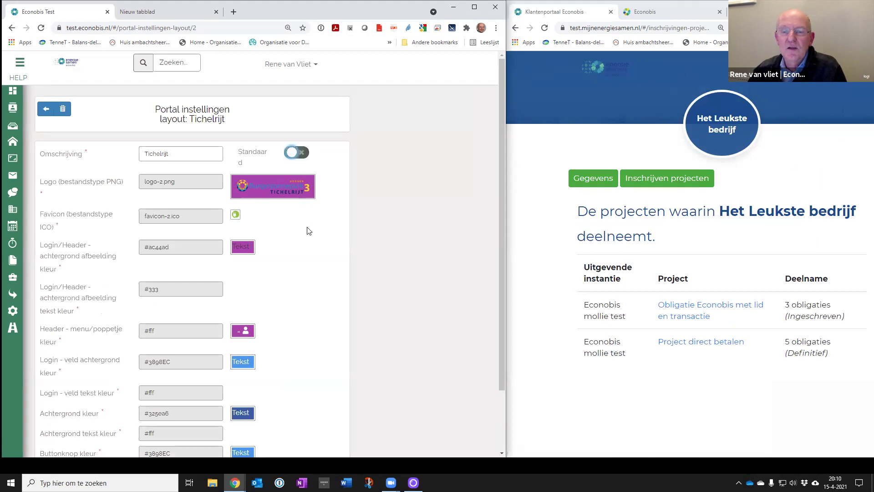
scroll(312, 336, down, 2)
click(330, 432)
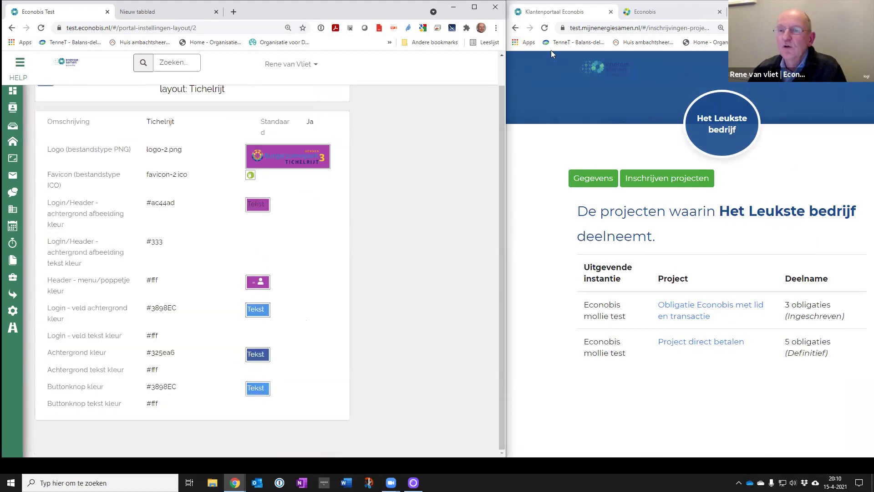
click(544, 27)
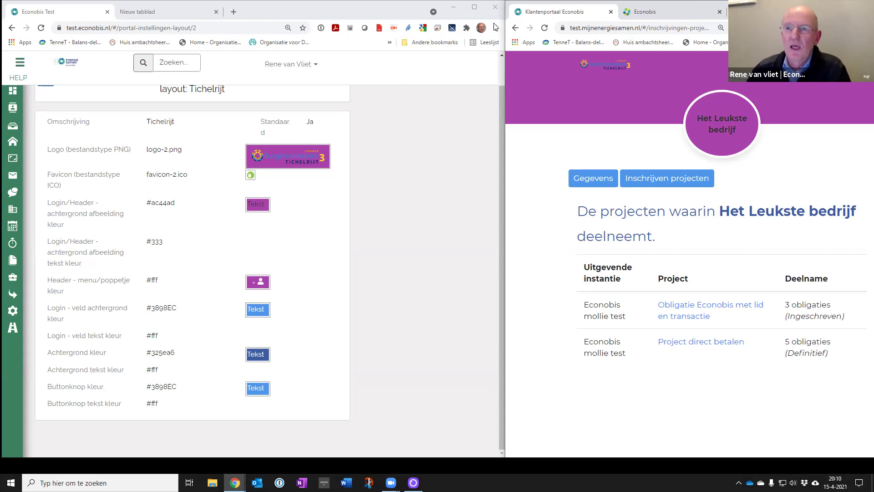
Step: Maximize Econobis, search for the test contact, and open its Project direct betalen participation
click(474, 7)
key(super+Up)
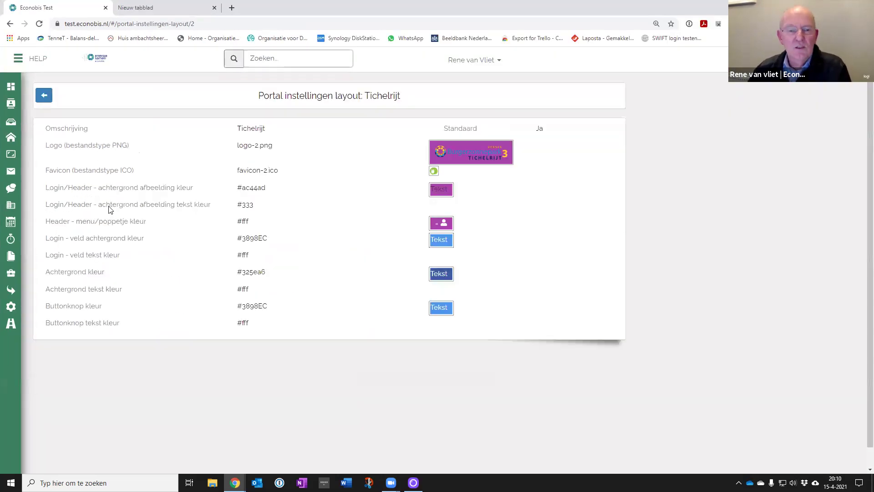
mouse_move(50, 140)
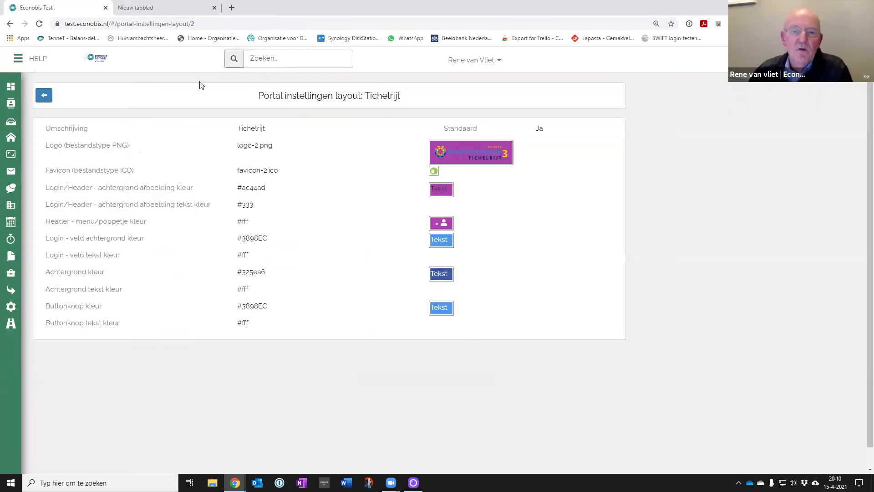
click(256, 61)
text(mamma)
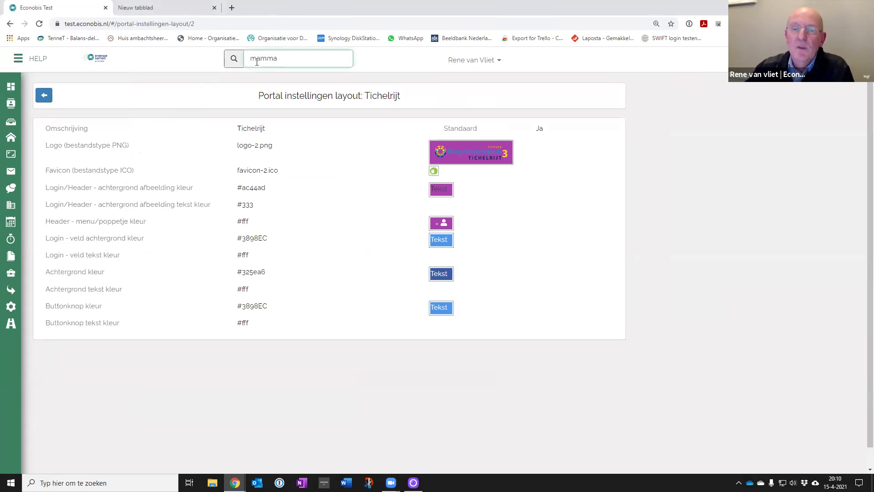
key(Return)
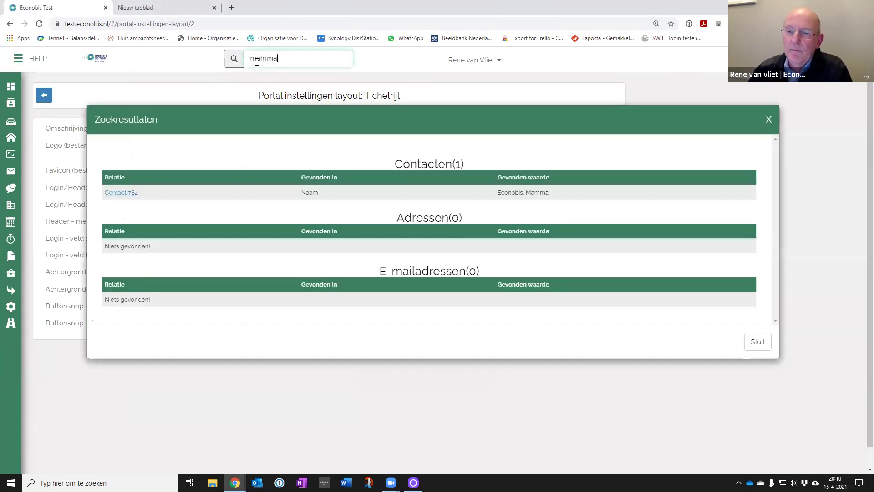
click(122, 192)
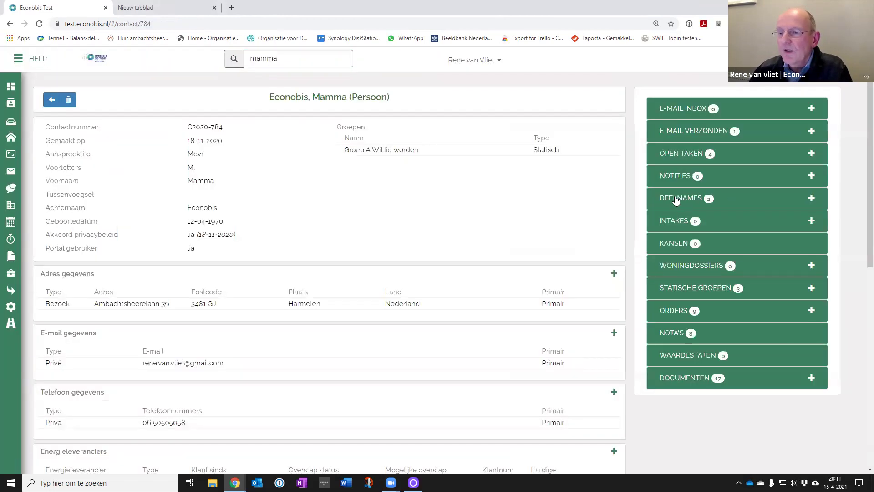
click(676, 201)
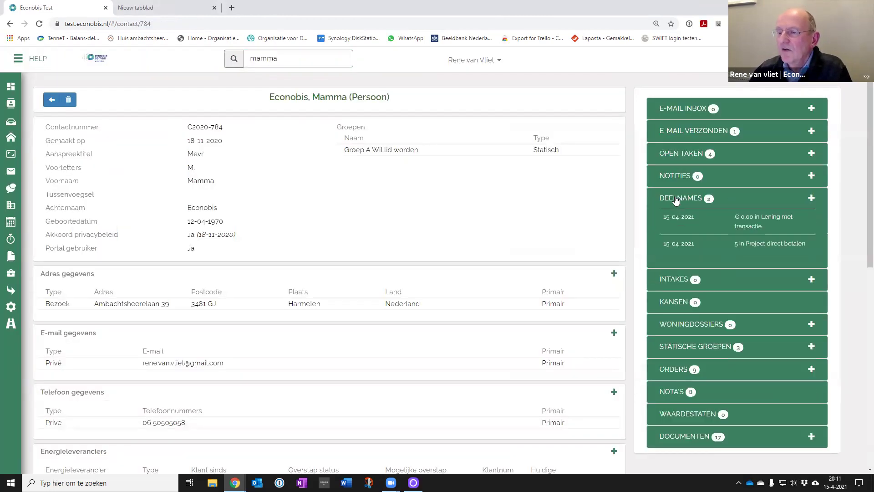
click(682, 248)
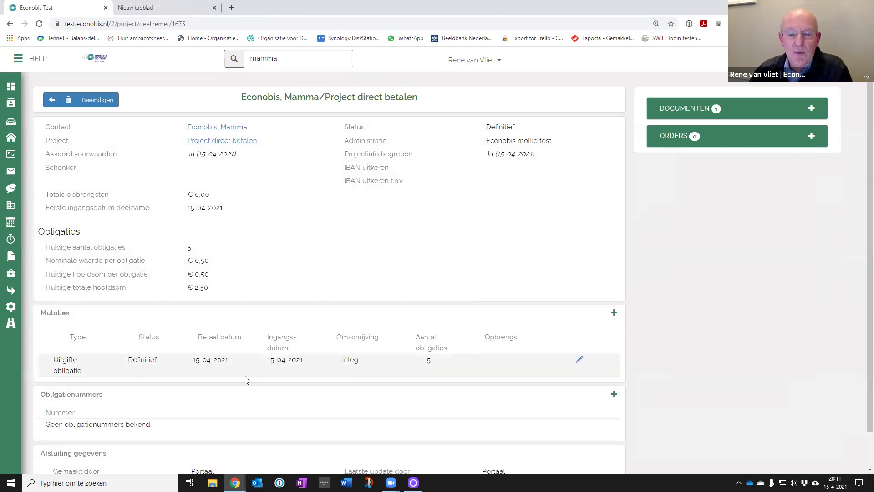
Step: Open the Uitgifte obligatie mutation and expand its status history and Online betalingtransacties
click(579, 362)
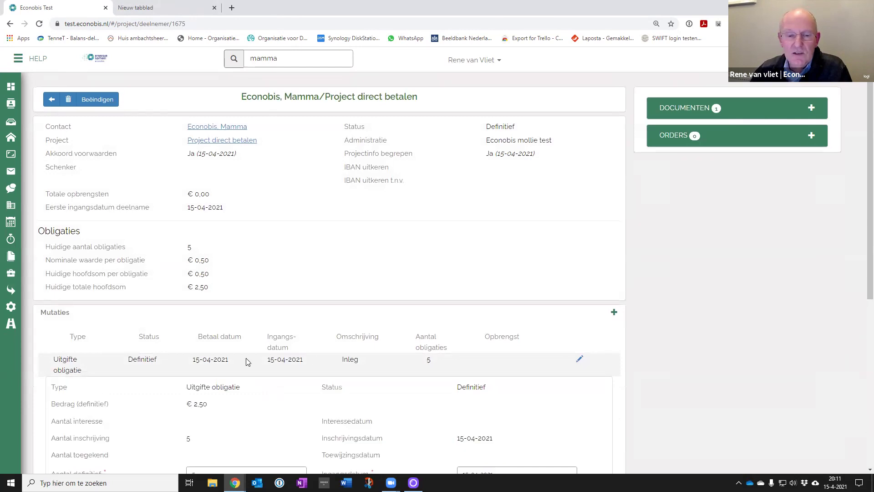
scroll(248, 359, down, 4)
scroll(227, 328, down, 1)
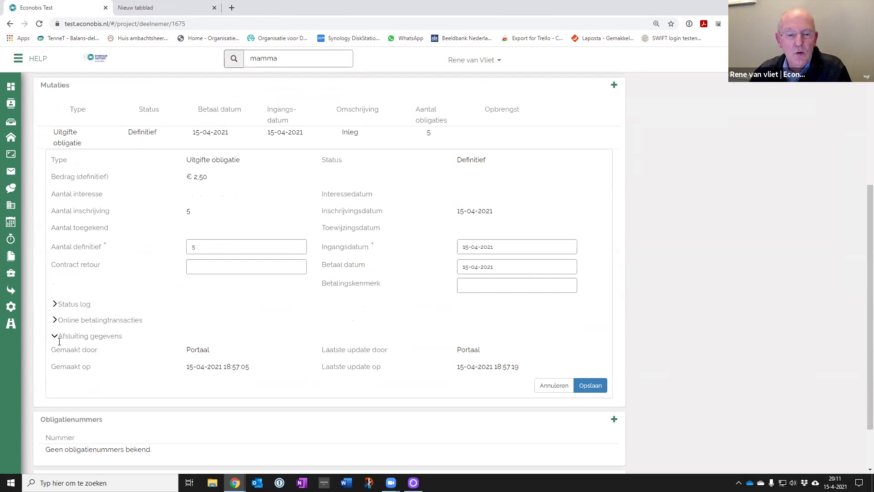
click(55, 304)
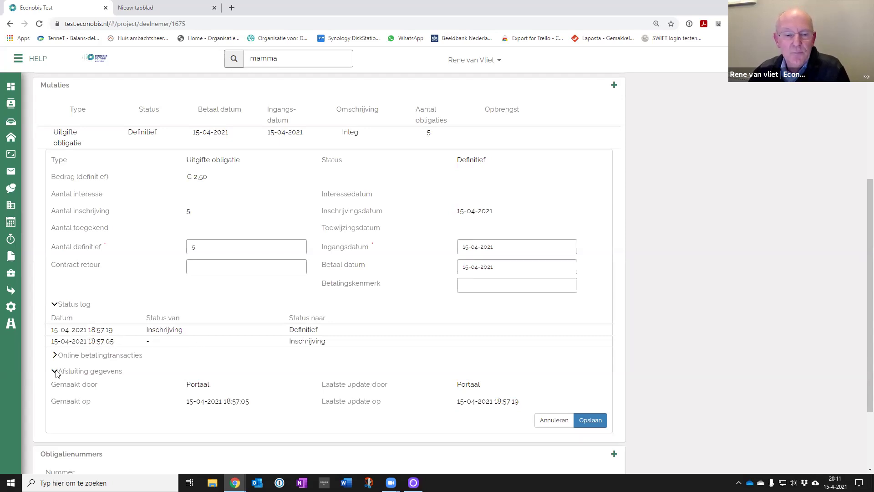
click(55, 357)
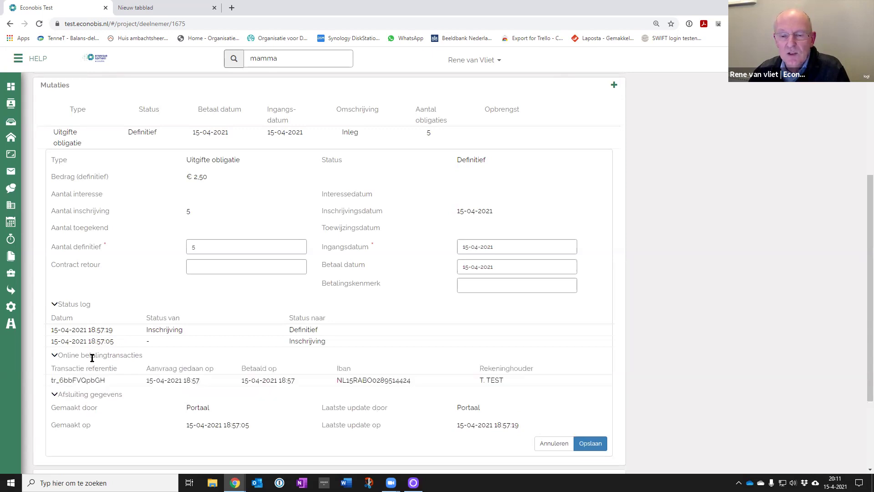
scroll(92, 358, down, 2)
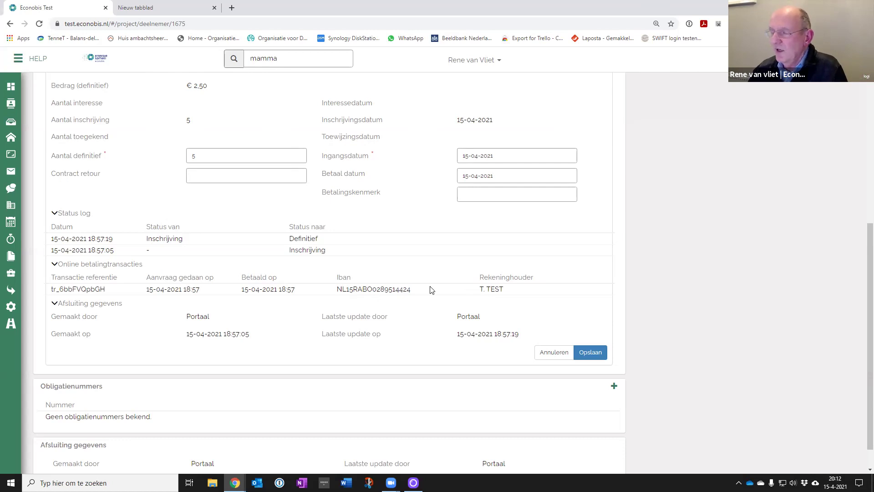
scroll(322, 182, up, 3)
scroll(321, 181, up, 4)
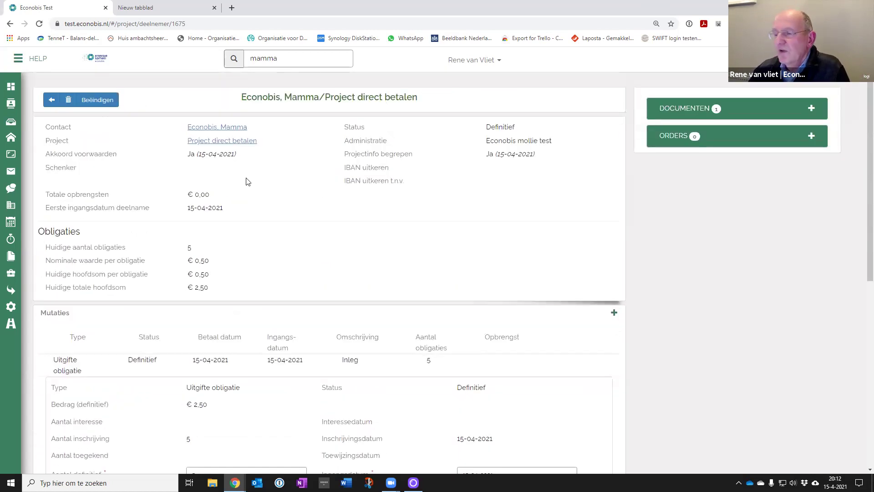
Step: Return to the contact and open its Lening met transactie participation
click(52, 100)
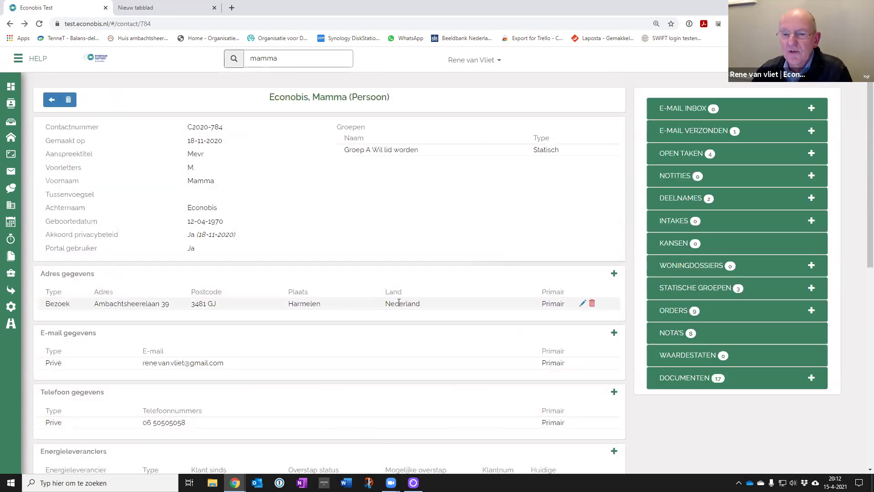
click(682, 202)
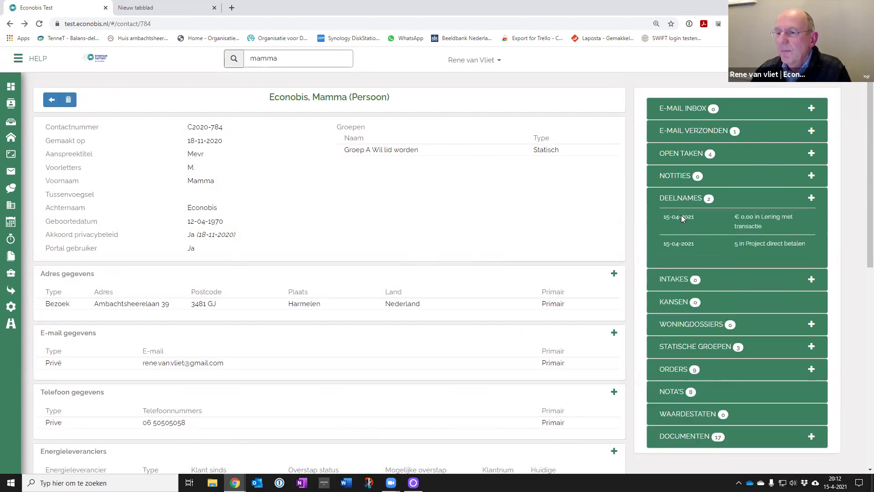
click(681, 217)
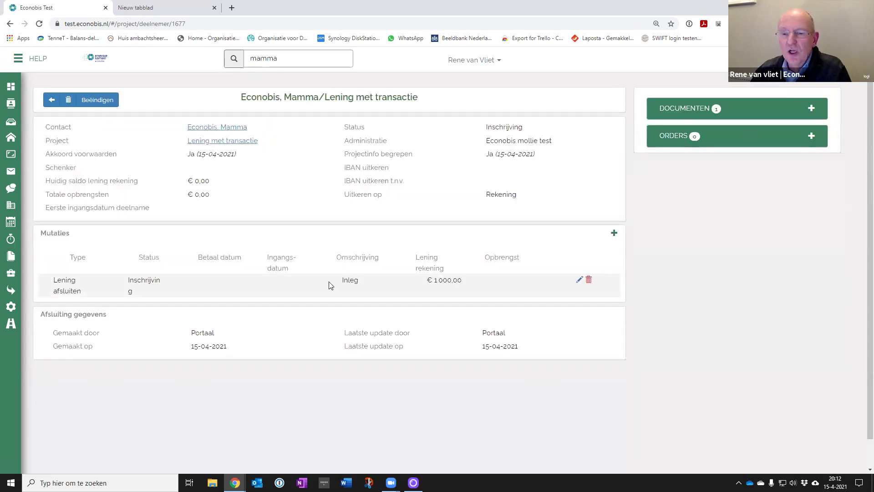
Step: Set the loan mutation to Toegekend with a granted amount of 900
click(579, 281)
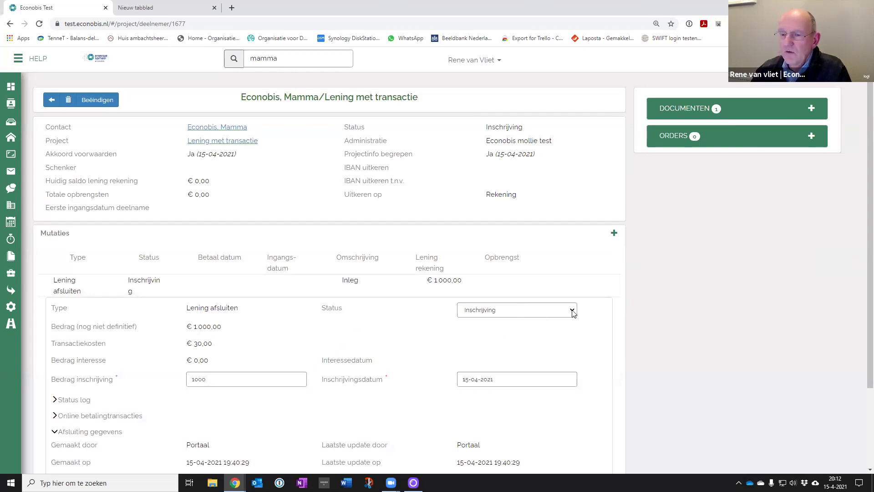
scroll(550, 314, down, 1)
click(569, 265)
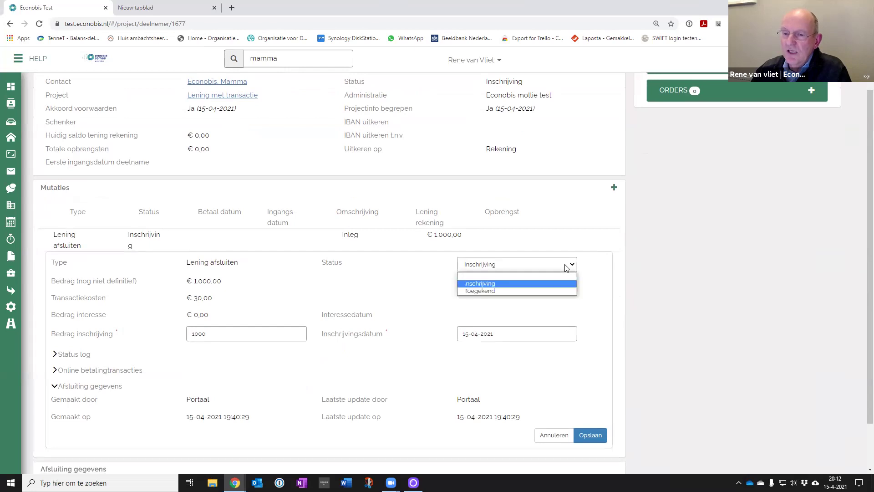
click(553, 291)
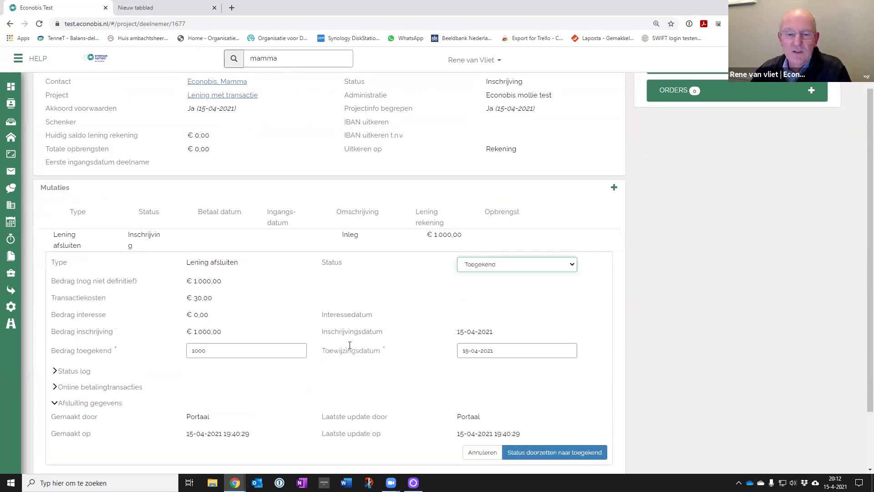
scroll(241, 363, down, 2)
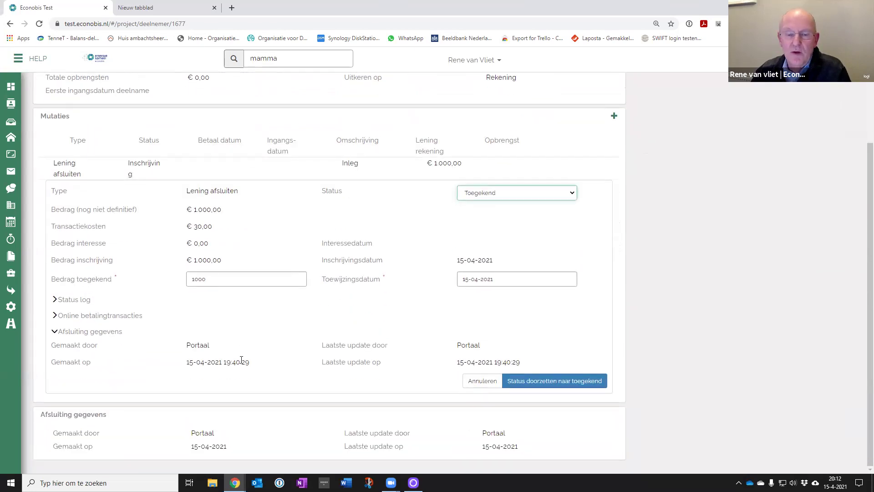
double_click(200, 279)
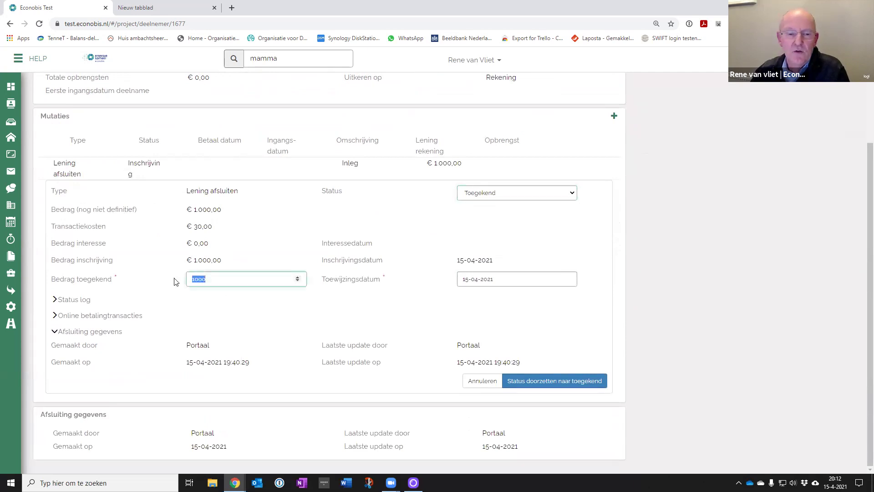
text(900)
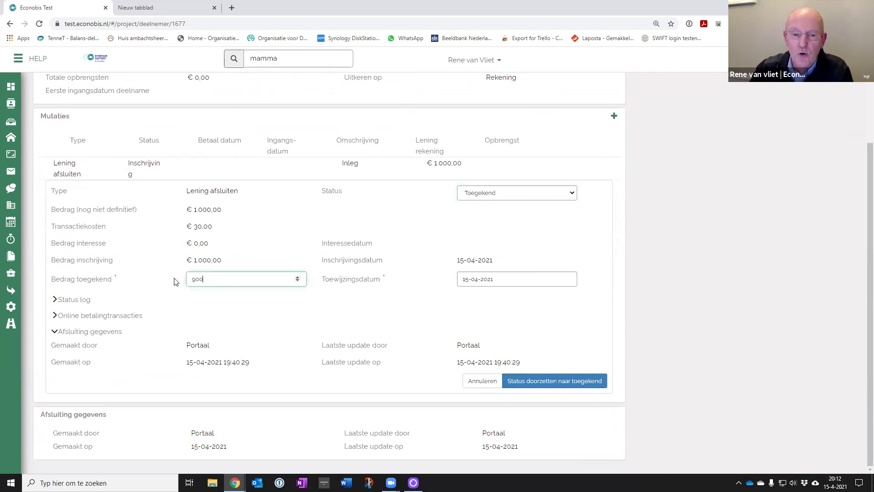
click(563, 389)
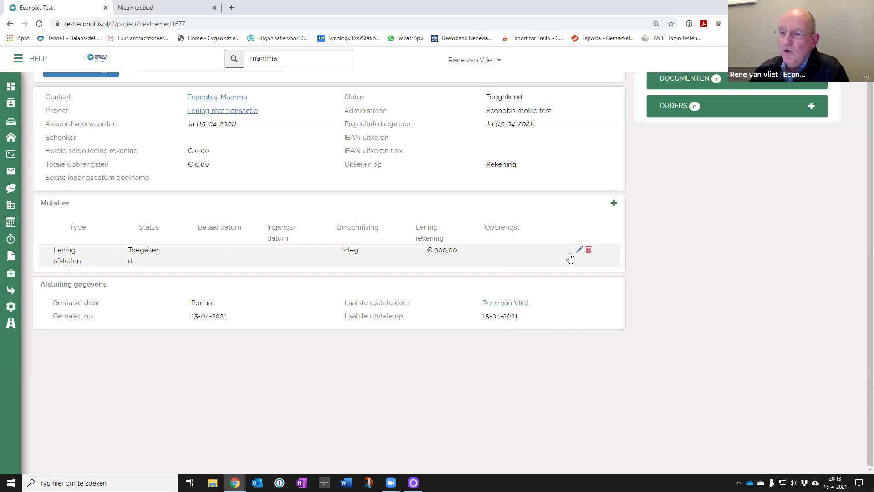
Step: Move the loan mutation to Definitief and dismiss the Succes notice
click(579, 250)
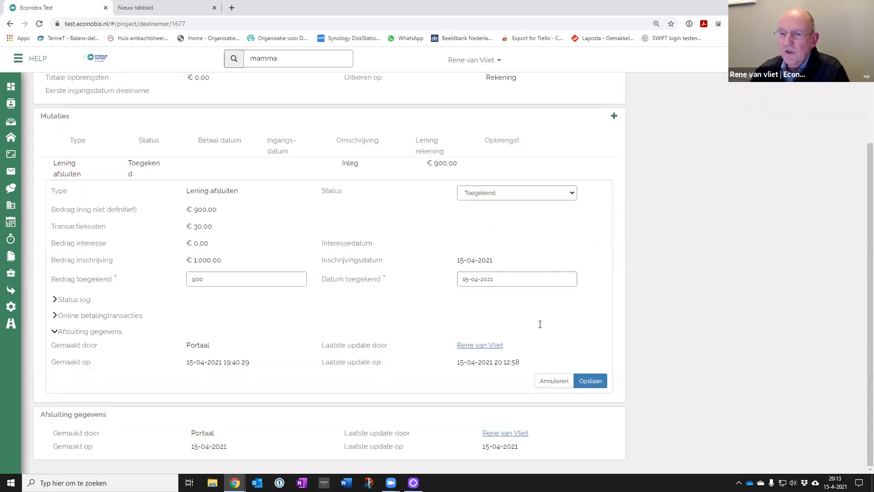
click(549, 193)
click(541, 219)
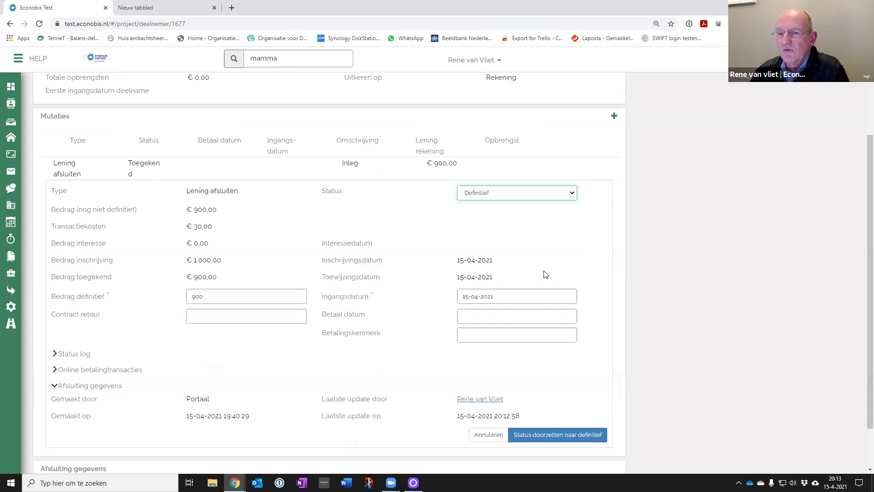
scroll(431, 284, up, 3)
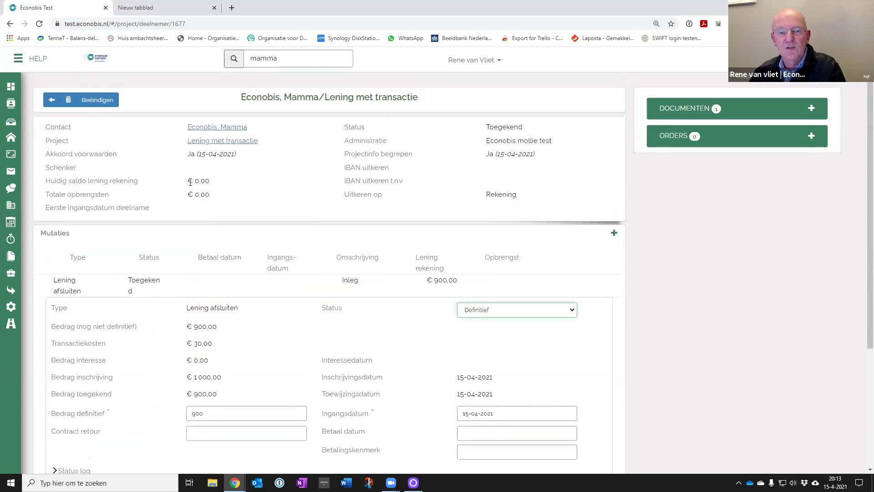
scroll(567, 365, down, 2)
click(571, 461)
click(566, 259)
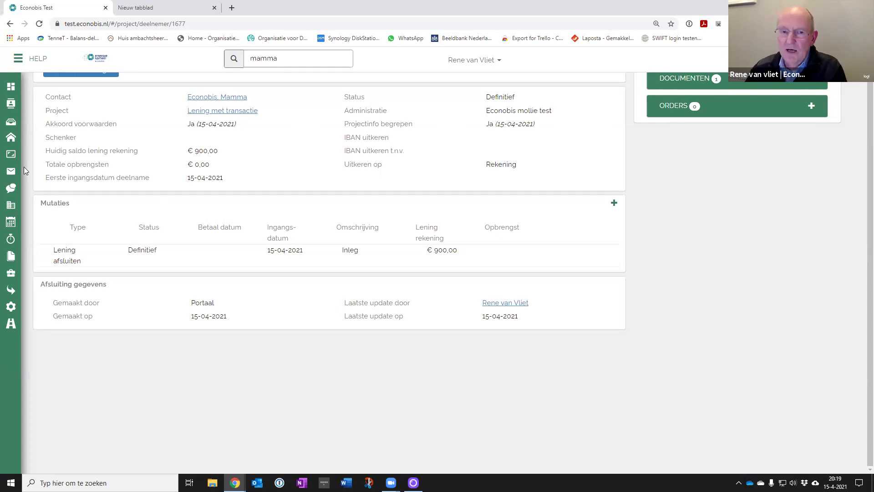
Step: Switch to Chrome's empty 'Nieuw tabblad' tab
click(175, 11)
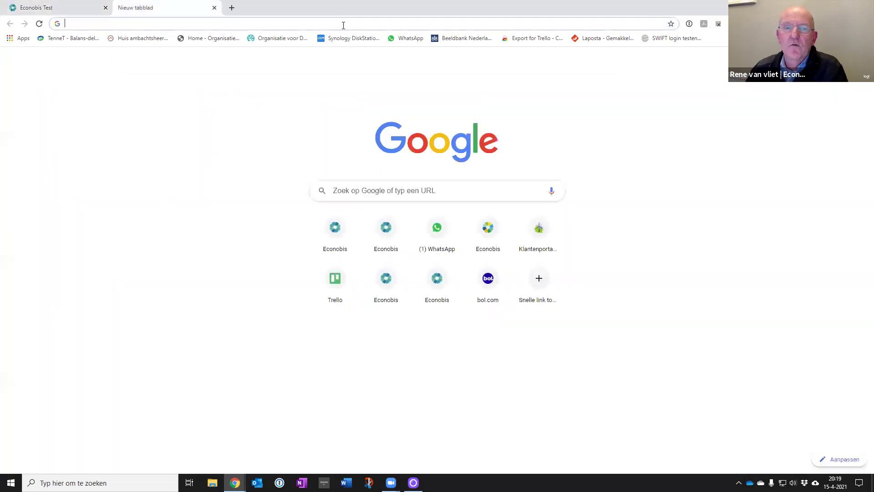
Step: Fill in the test account's saved portal login from 1Password and log in
click(690, 24)
text(mamma)
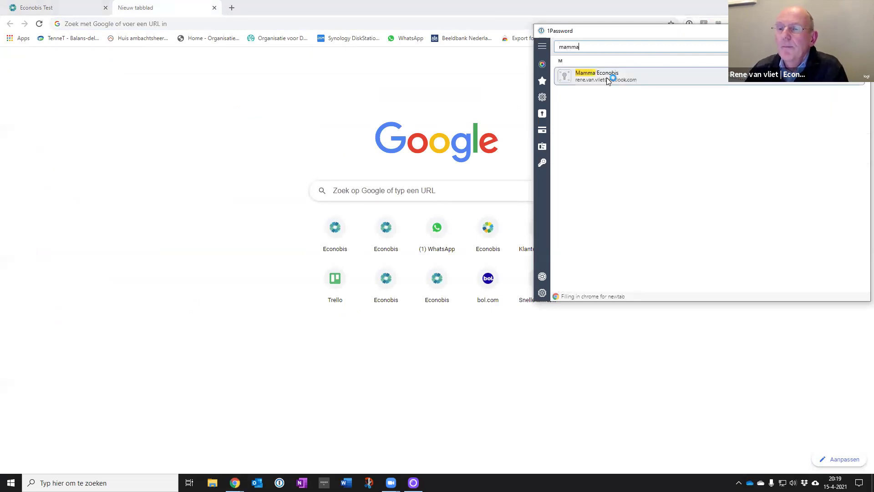
key(Return)
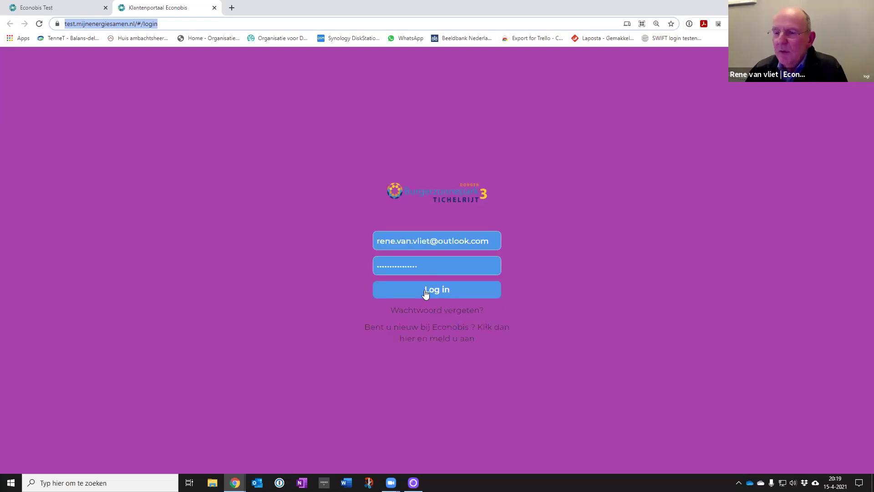
click(426, 291)
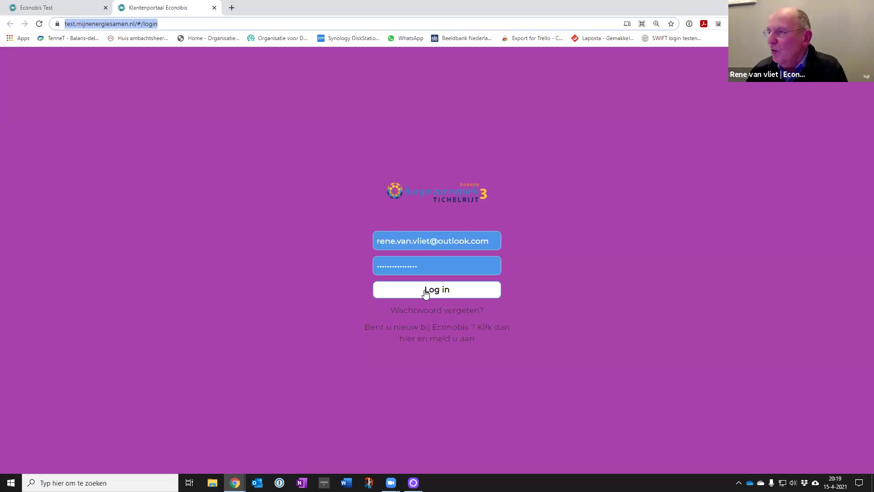
click(425, 293)
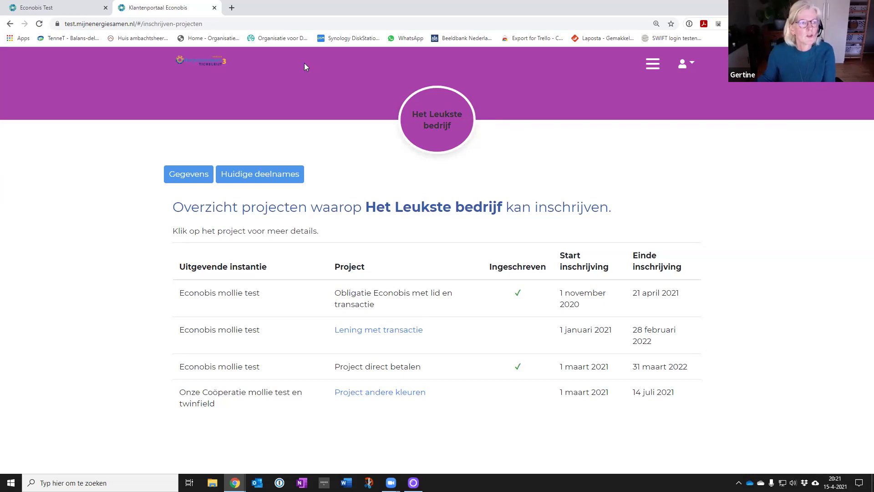
Step: Search Google for 'tichelrijt dongen' in a new tab
click(232, 8)
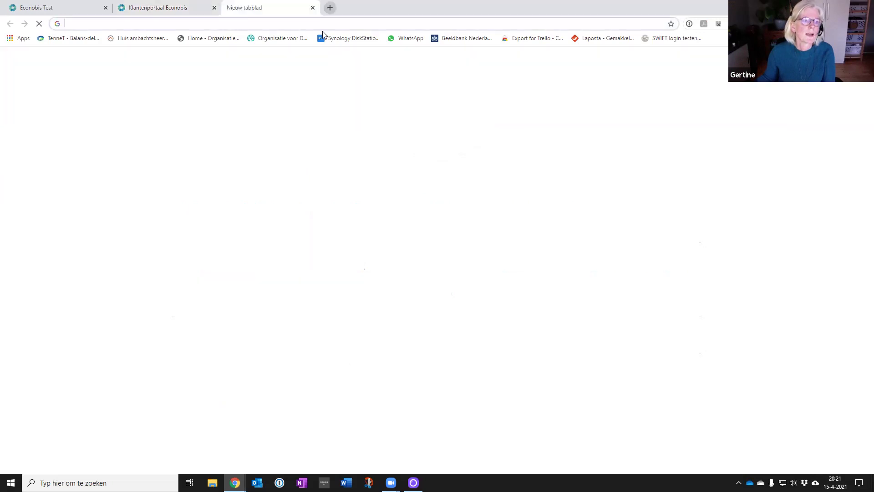
click(566, 17)
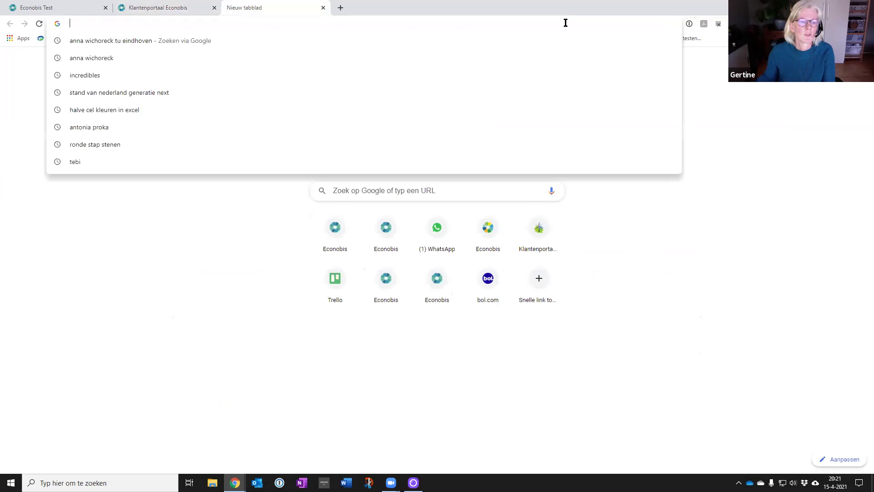
text(tihce)
key(BackSpace)
key(BackSpace)
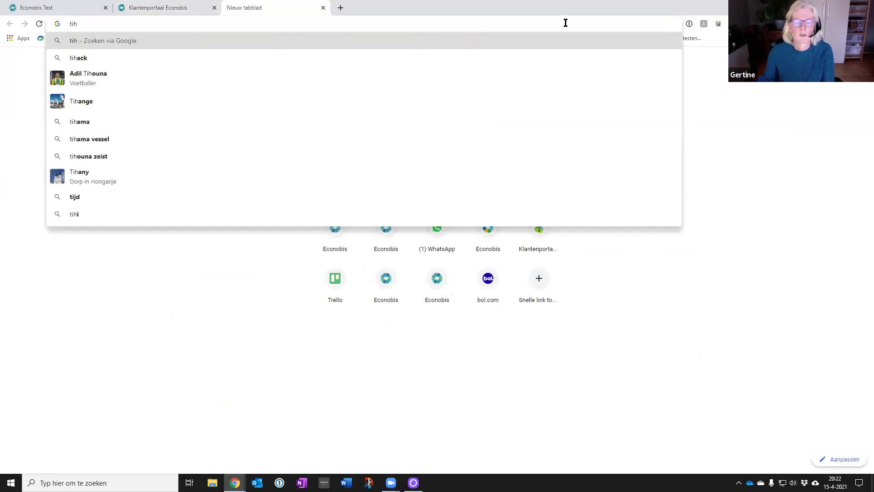
key(BackSpace)
text(chel)
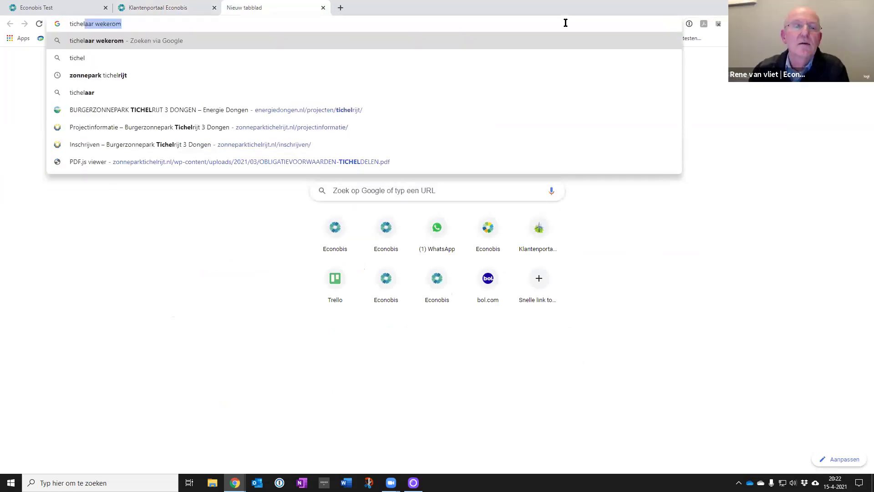
key(BackSpace)
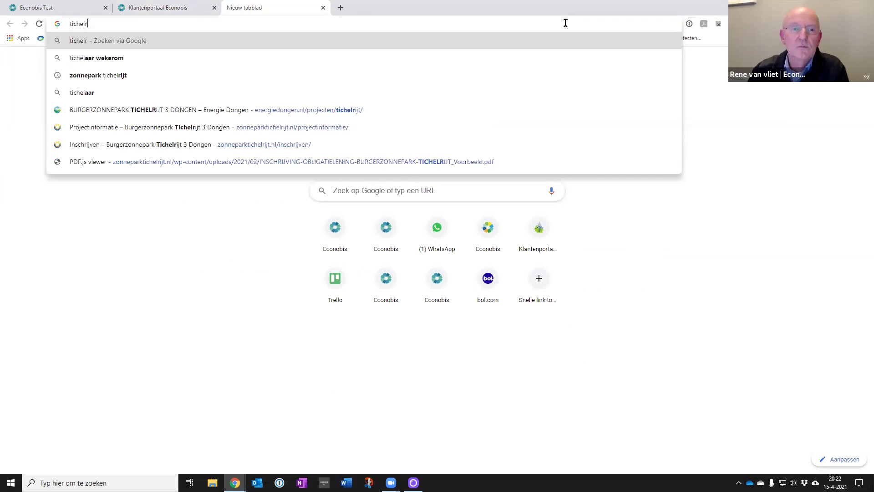
text(rijt)
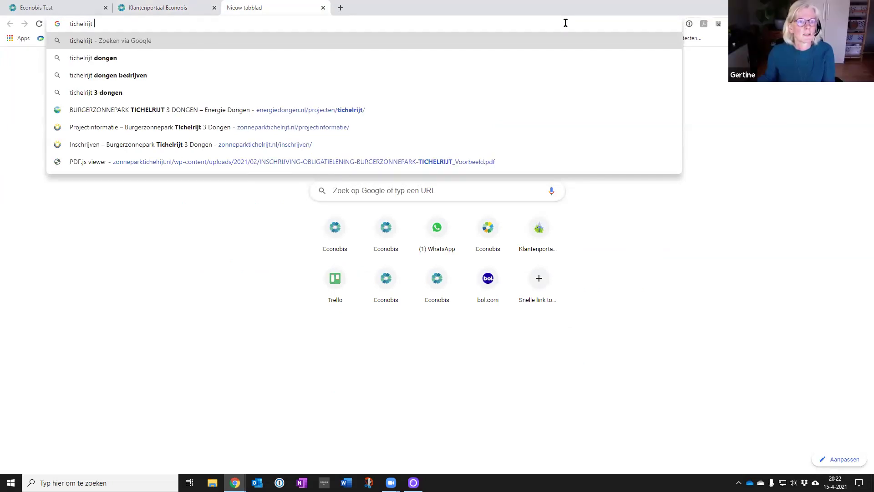
text(dongen)
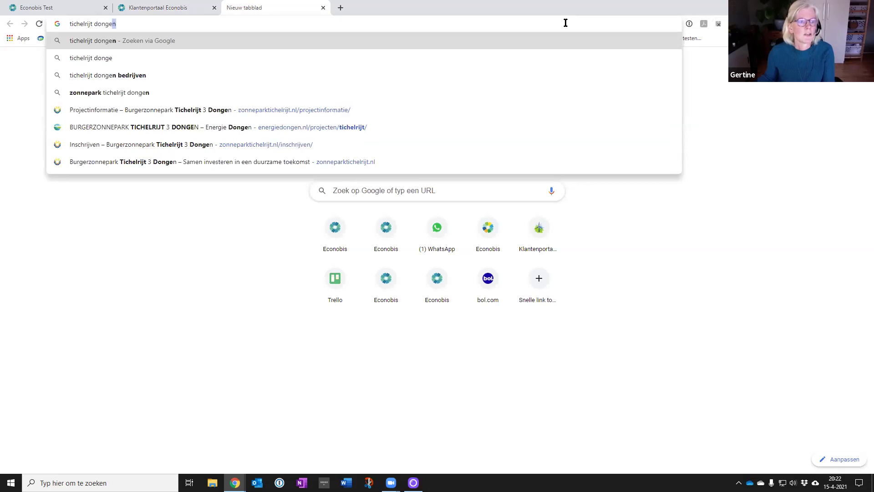
key(Return)
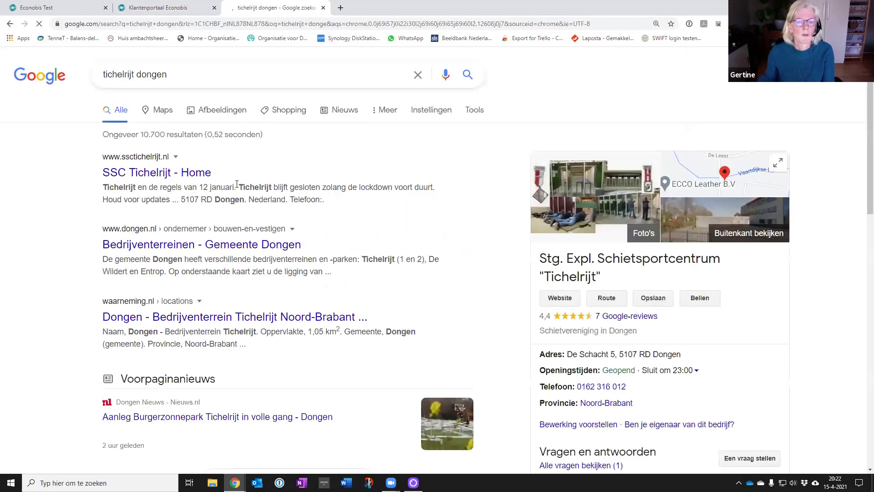
Step: Scroll the search results down to the zonneparktichelrijt.nl result
scroll(204, 306, down, 1)
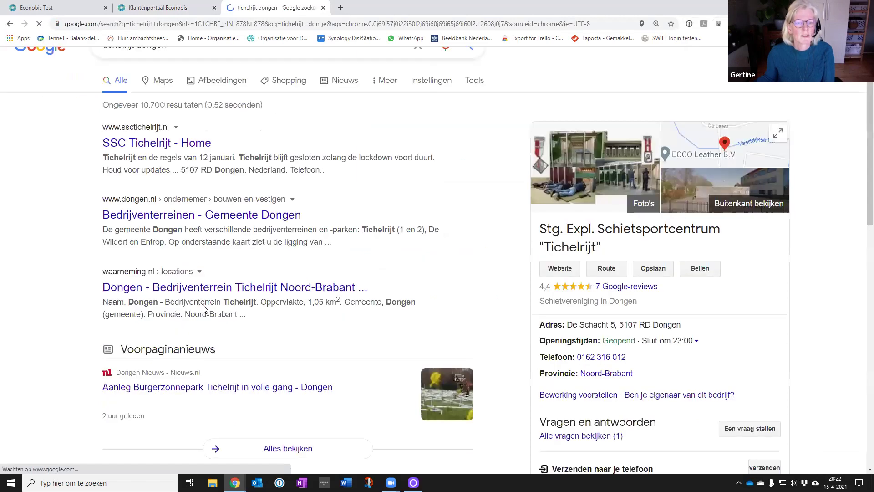
scroll(204, 309, down, 1)
scroll(204, 310, down, 5)
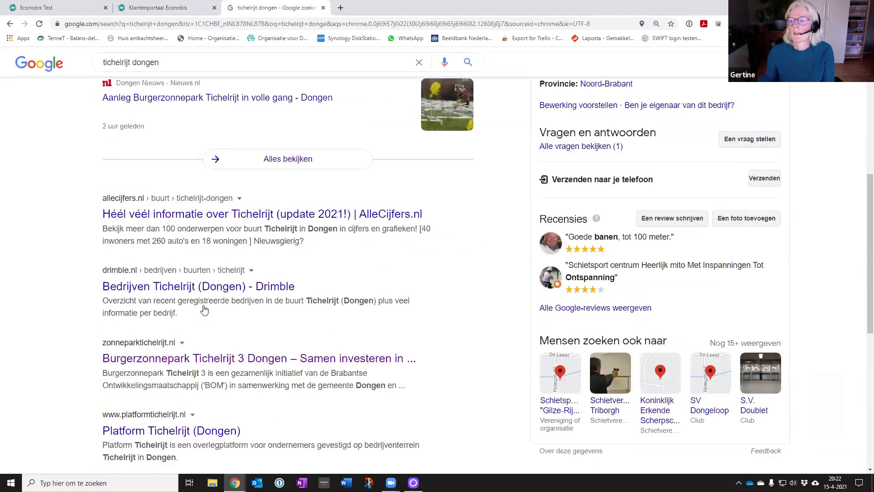
scroll(204, 309, down, 1)
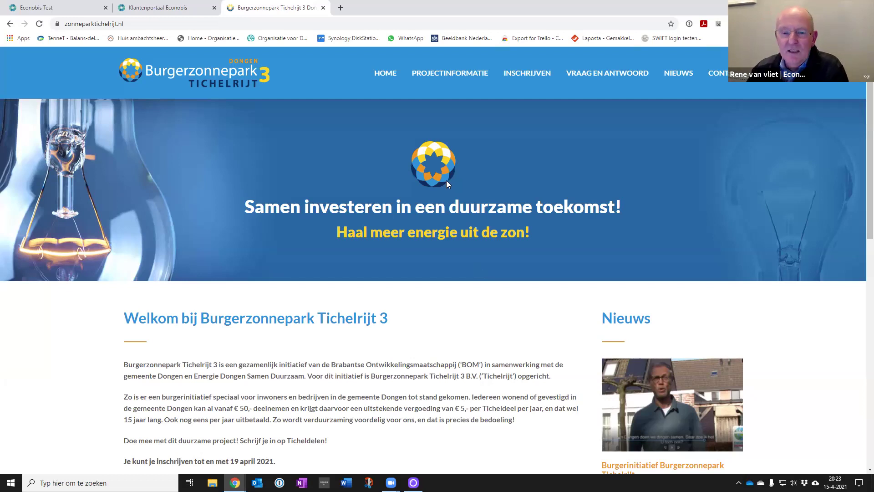
Step: Open the INSCHRIJVEN page and follow the 'Vul inlognaam en wachtwoord in' link
click(542, 74)
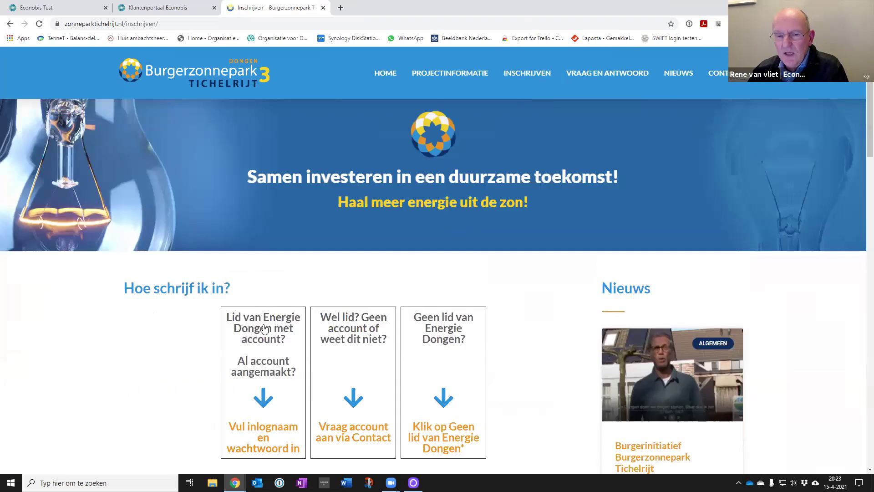
scroll(265, 317, down, 2)
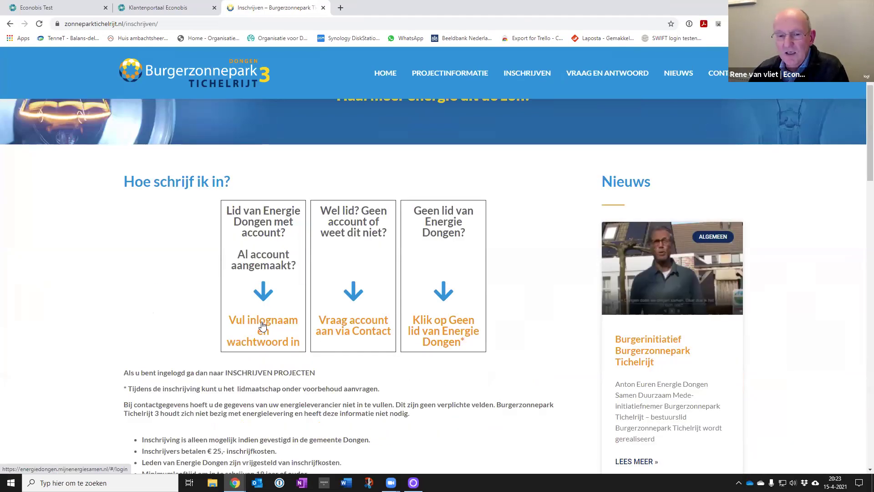
click(261, 323)
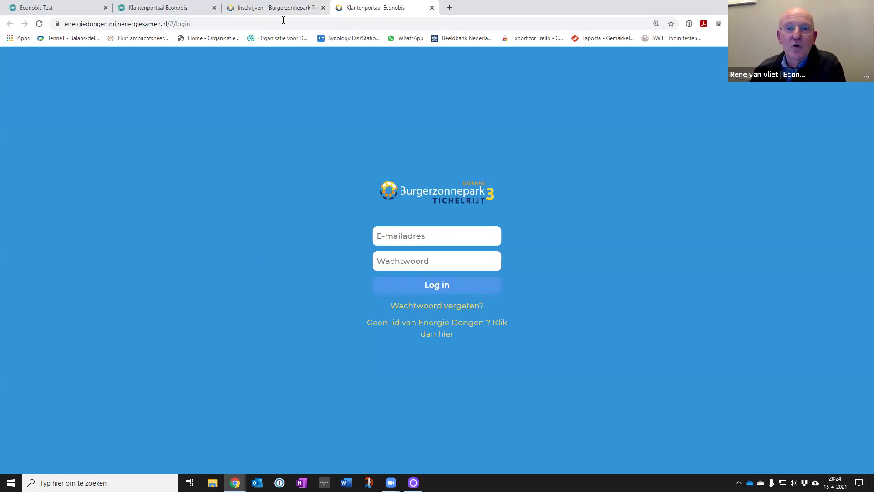
Step: Open the 'Geen lid van Energie Dongen' new-account form in its own tab, then return to the Inschrijven page
key(ctrl+shift+Tab)
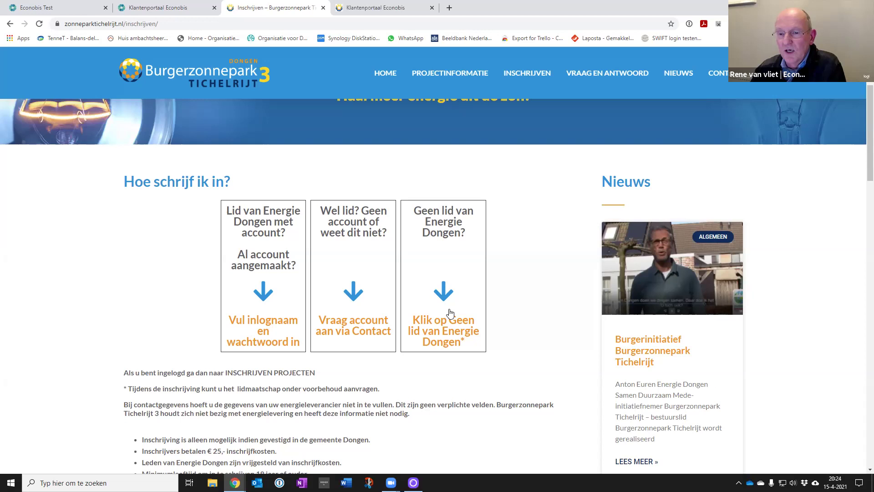
click(441, 325)
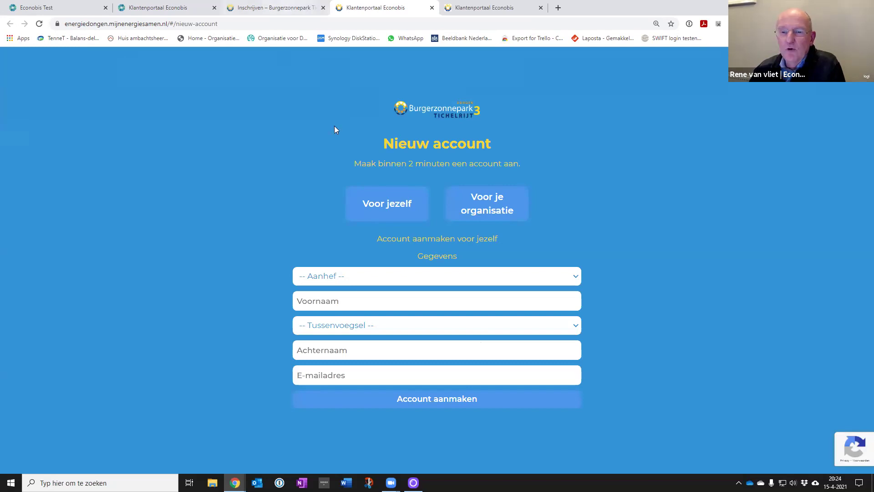
key(ctrl+shift+Tab)
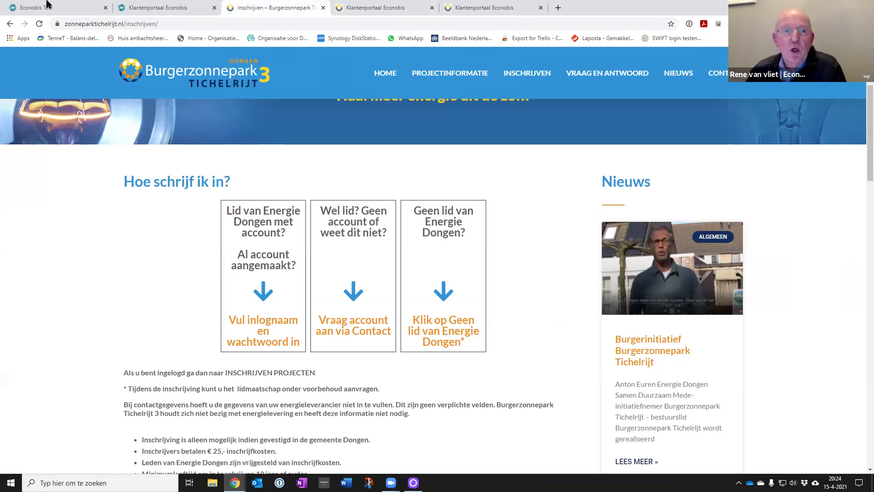
Step: Expand the Lening afsluiten mutation to show Online betalingtransacties and collapse Afsluiting gegevens
key(ctrl+1)
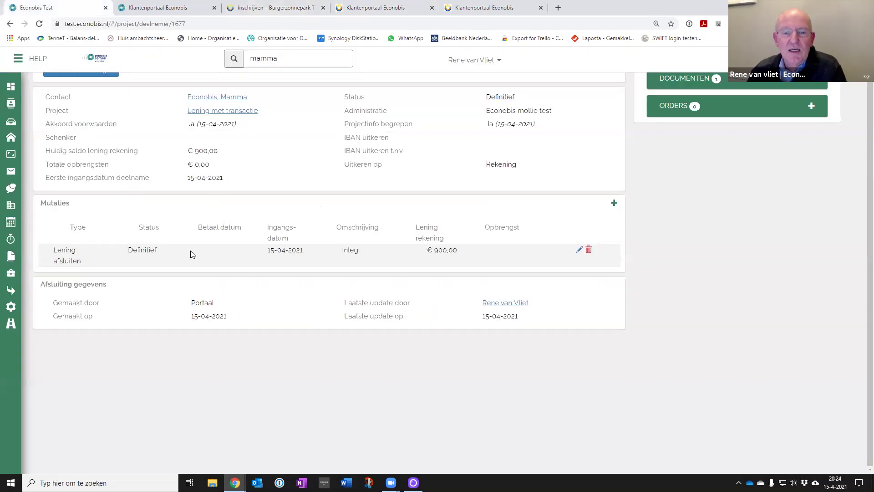
scroll(191, 254, up, 1)
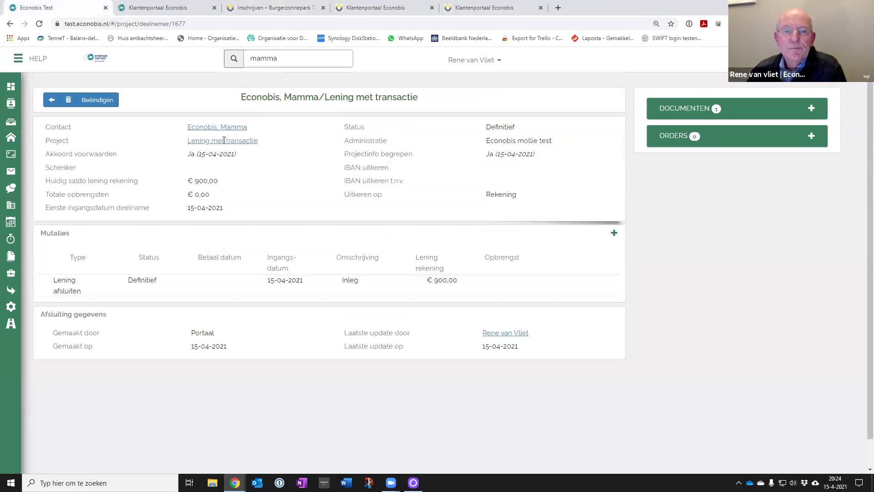
click(499, 291)
scroll(230, 373, down, 4)
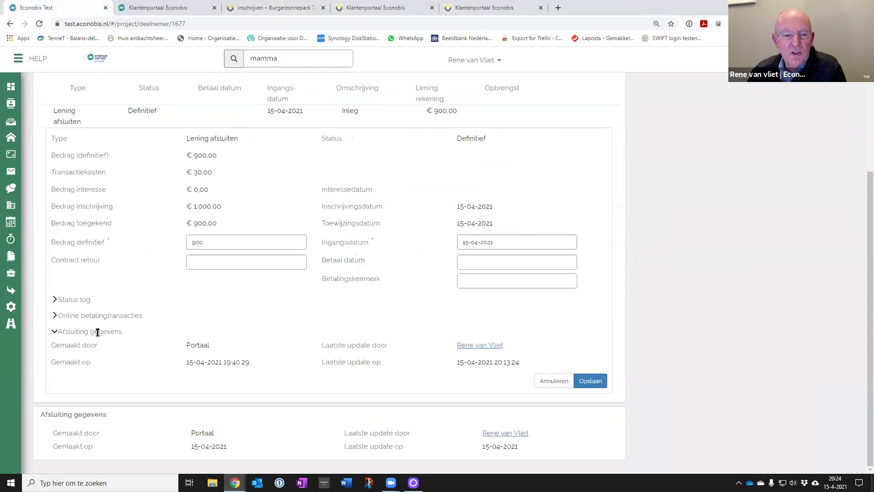
click(54, 317)
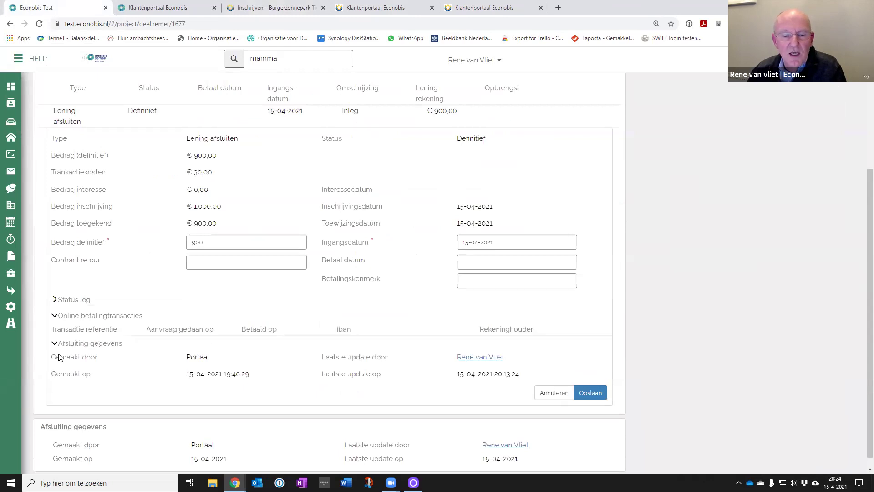
click(55, 344)
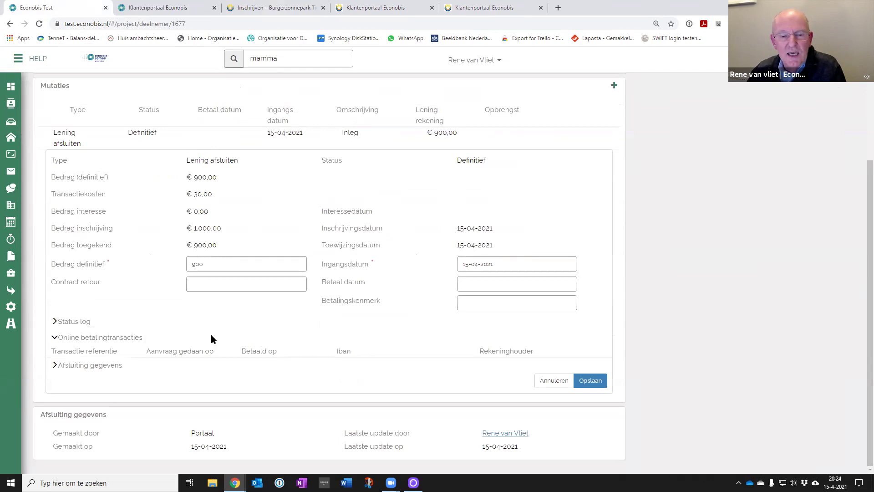
Step: Expand the mutation's Status log showing Inschrijving, Toegekend and Definitief on 15-04-2021
click(276, 336)
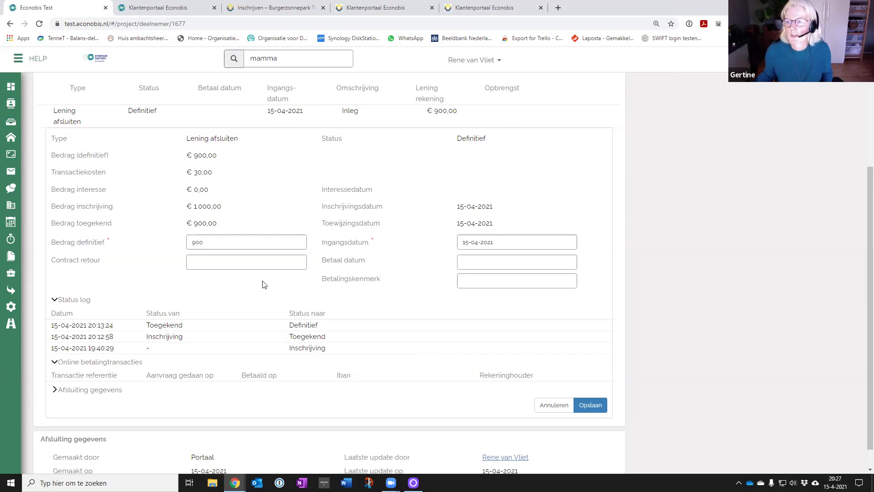
scroll(240, 257, up, 2)
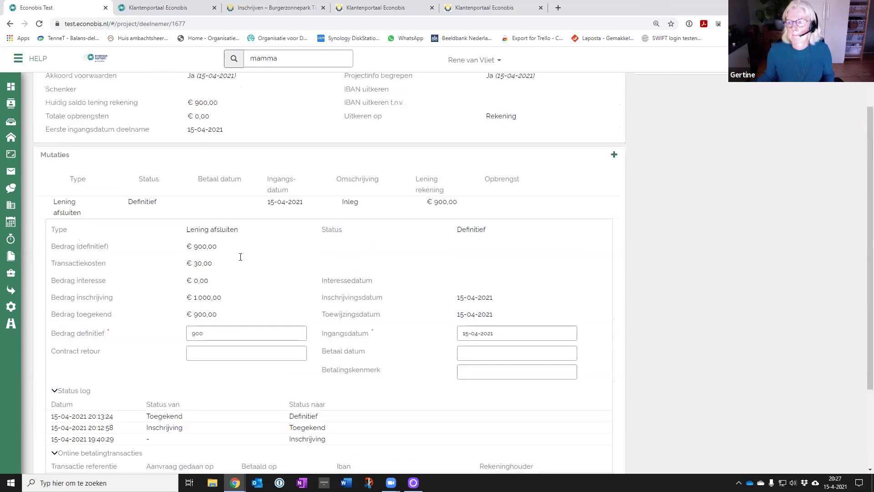
scroll(240, 257, up, 2)
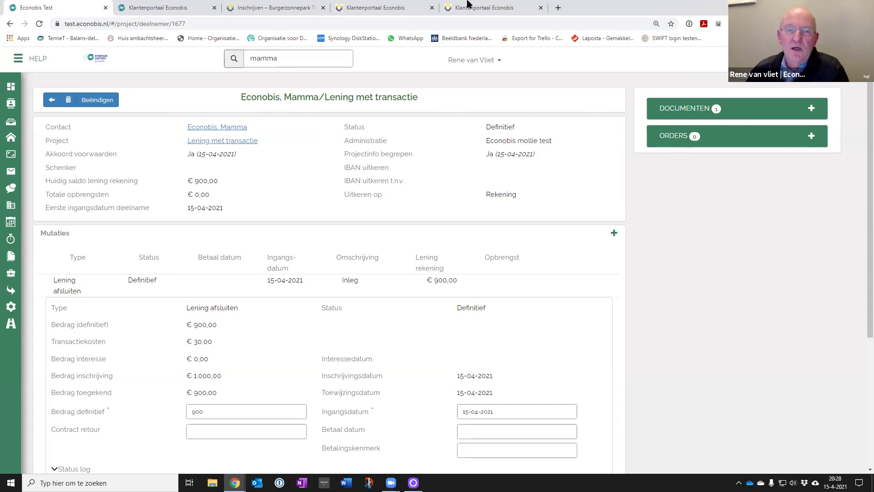
Step: Switch to the Klantenportaal tab listing the four projects Het Leukste bedrijf can join
key(ctrl+Tab)
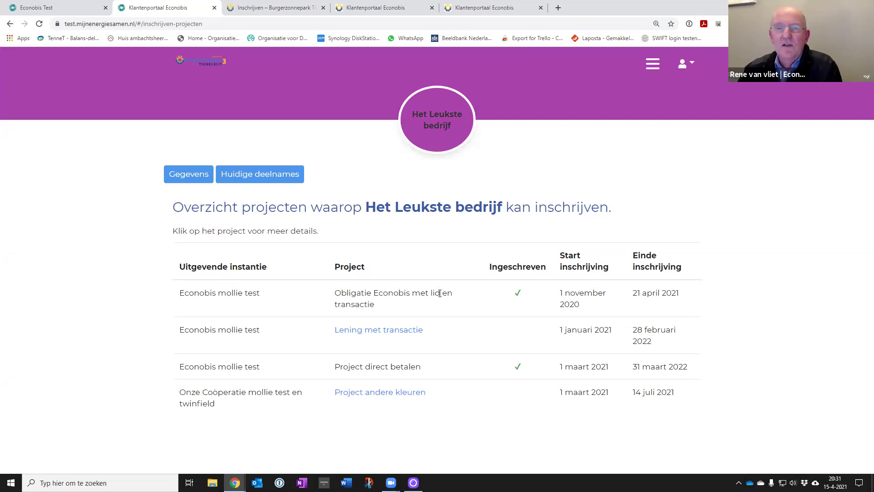
Step: Switch to the Burgerzonnepark Tichelrijt 3 Inschrijven tab with its 'Hoe schrijf ik in?' options
click(283, 5)
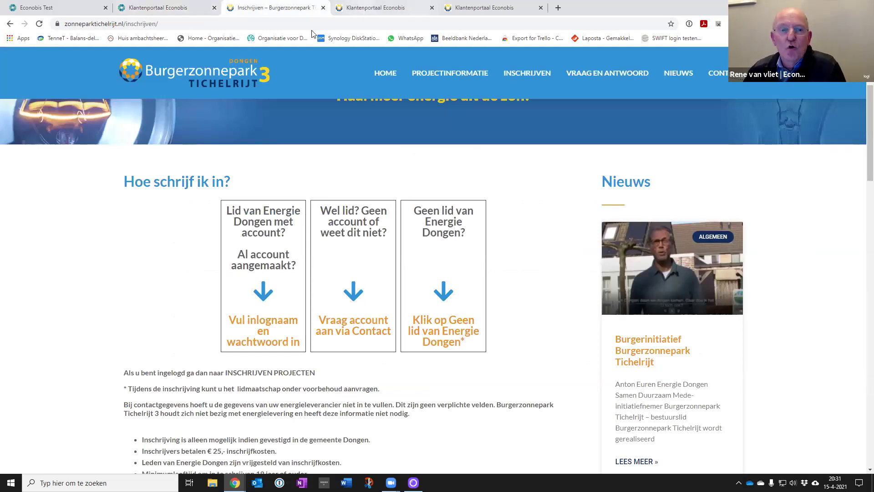
Step: Search the web for 'energie dongen' in the tab holding the new-account form
key(ctrl+Tab)
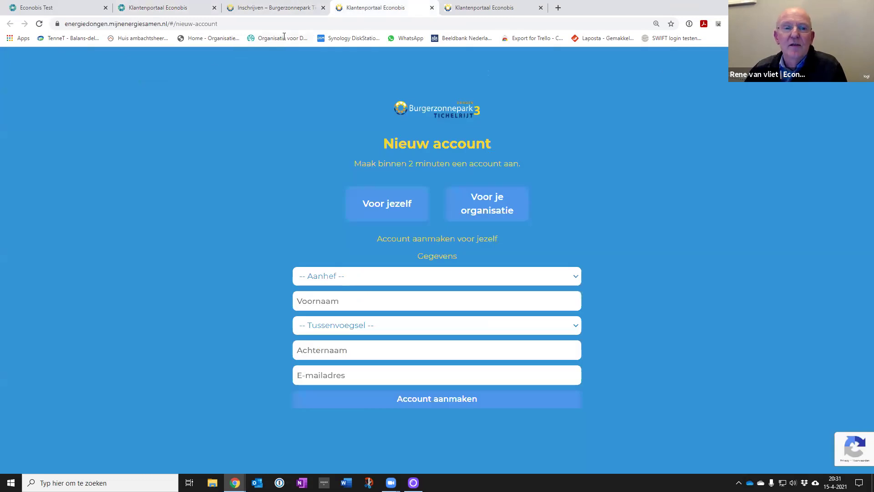
key(ctrl+l)
text(ene)
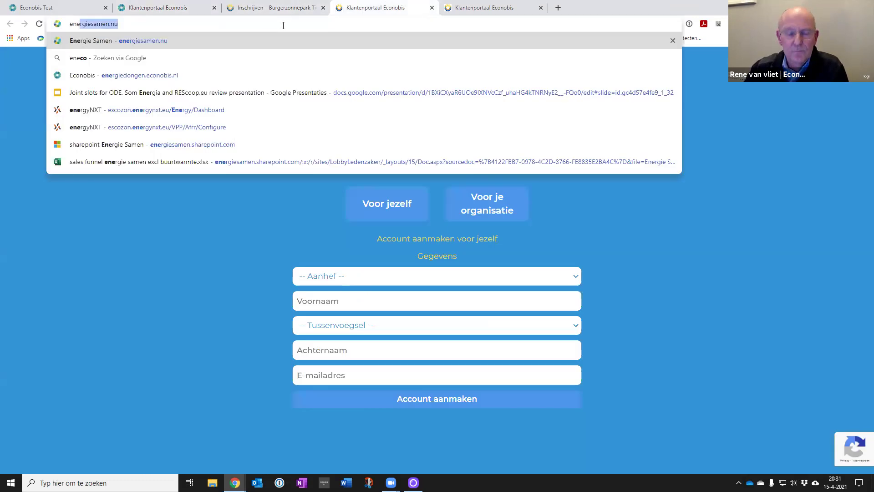
text(r)
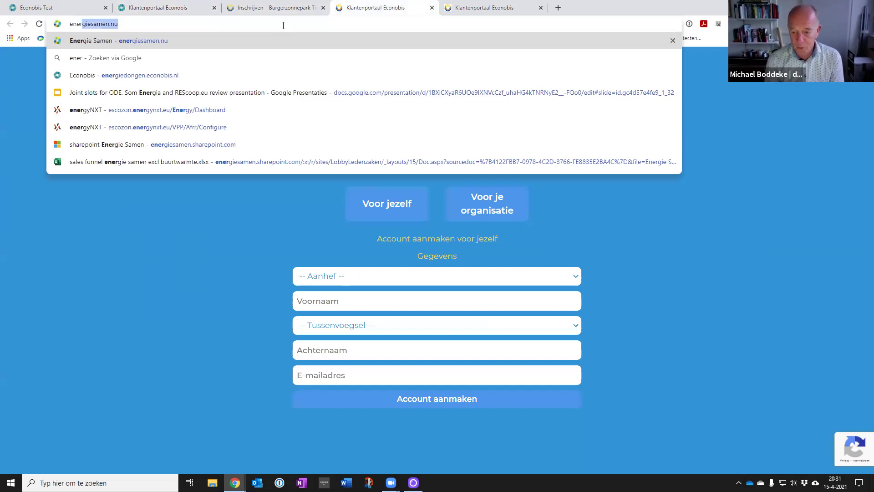
text(gei)
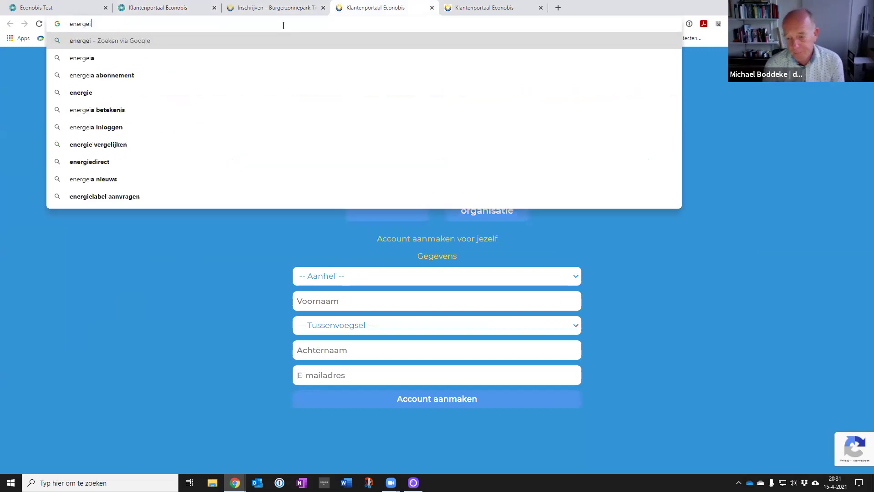
key(BackSpace)
key(BackSpace)
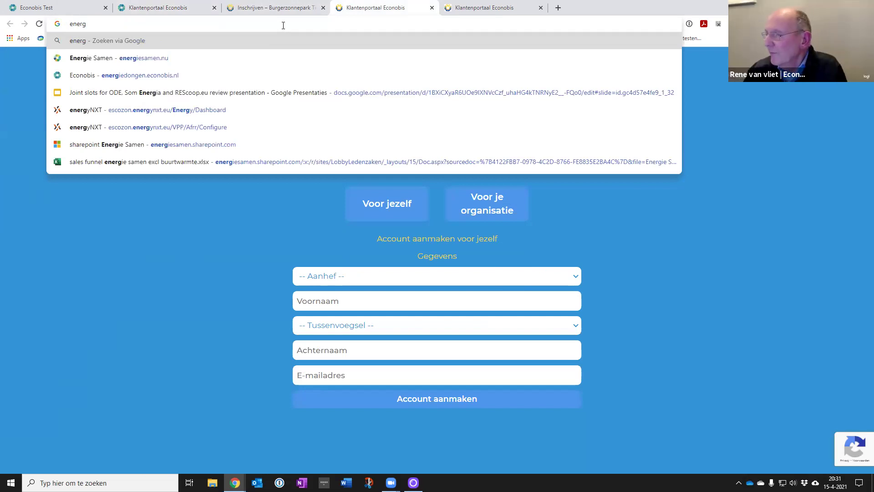
text(ie)
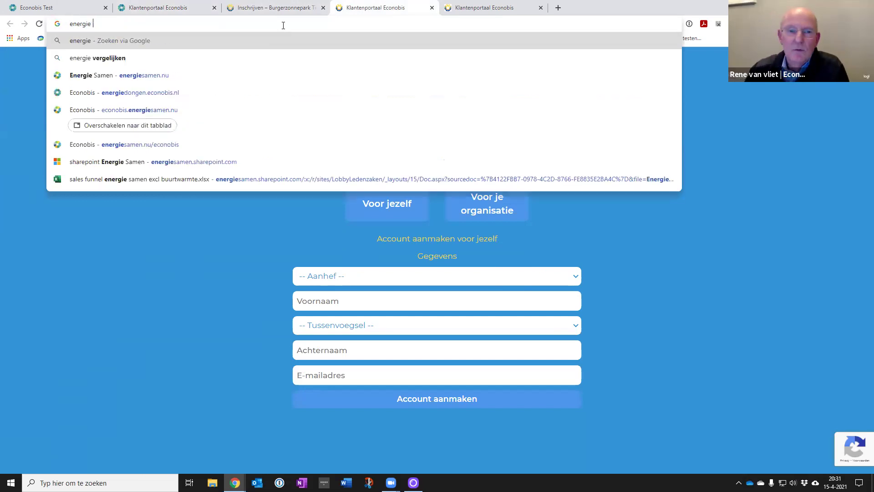
text( d)
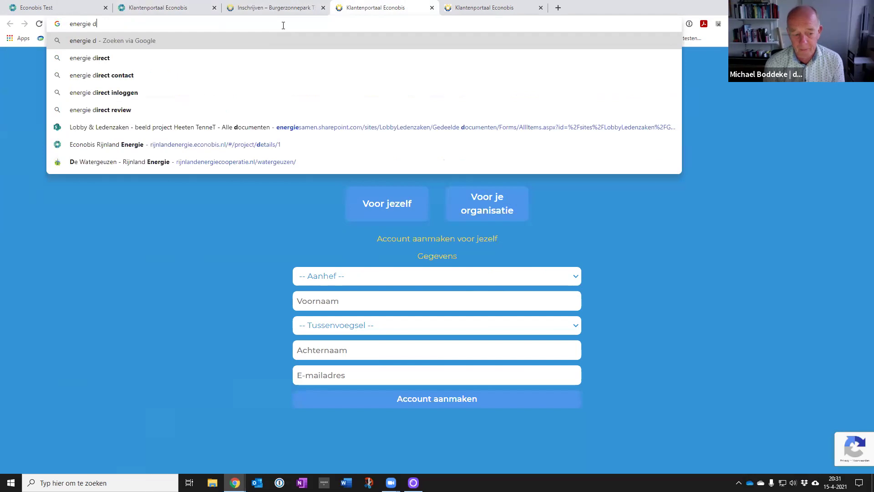
text(ongen)
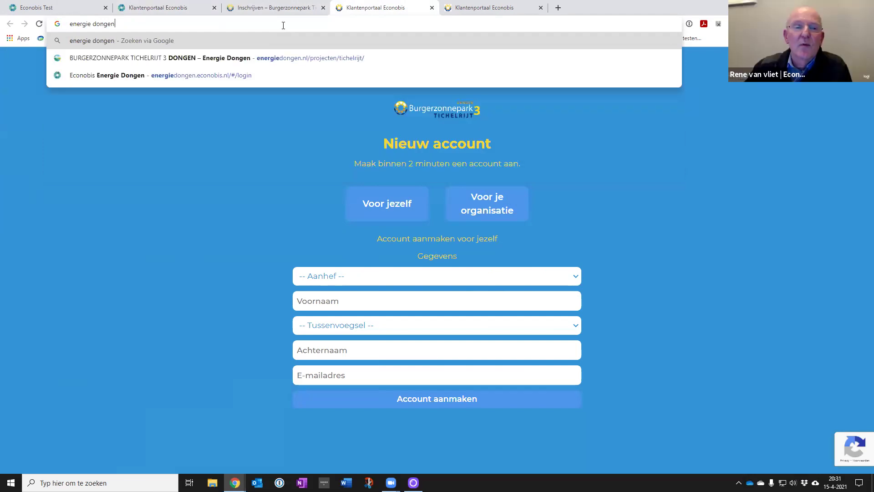
key(Return)
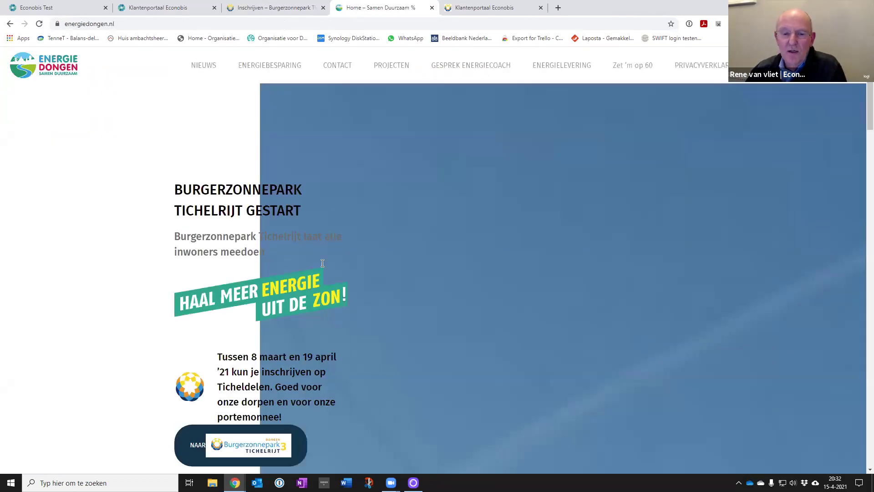
Step: From the Burgerzonnepark site, open Projectinformatie listing the four Ticheldelen PDF documents
scroll(256, 298, down, 2)
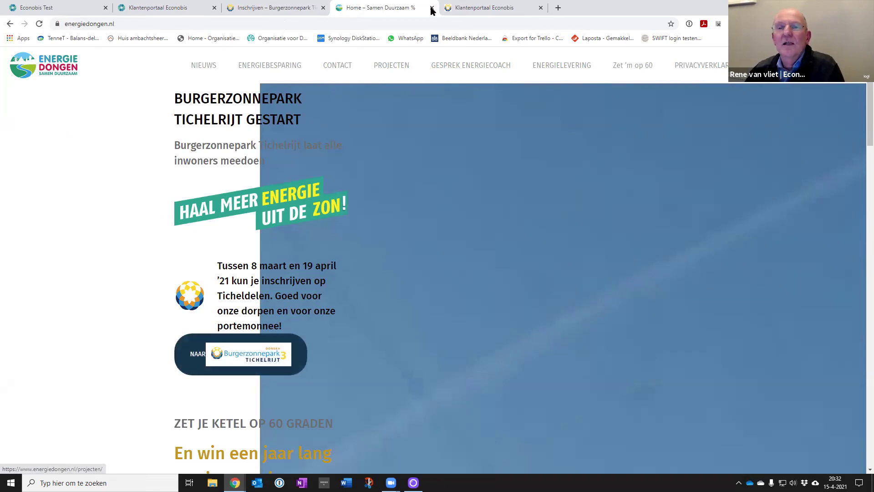
key(ctrl+shift+Tab)
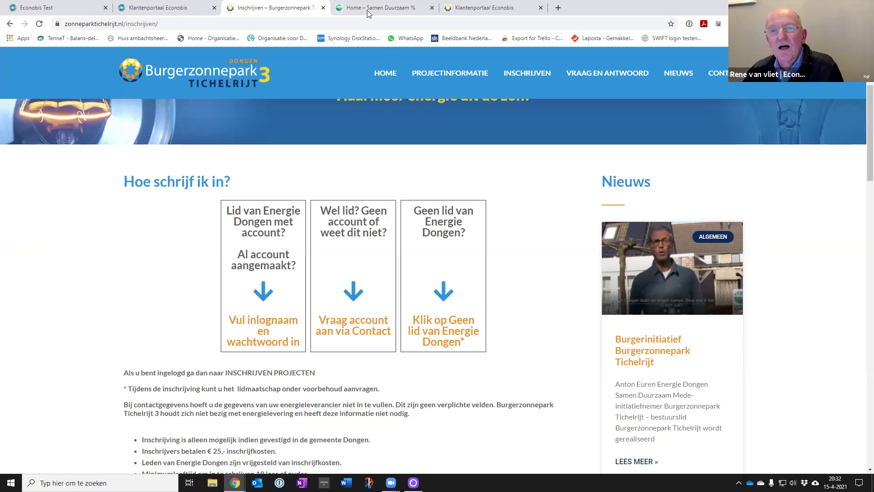
key(ctrl+Tab)
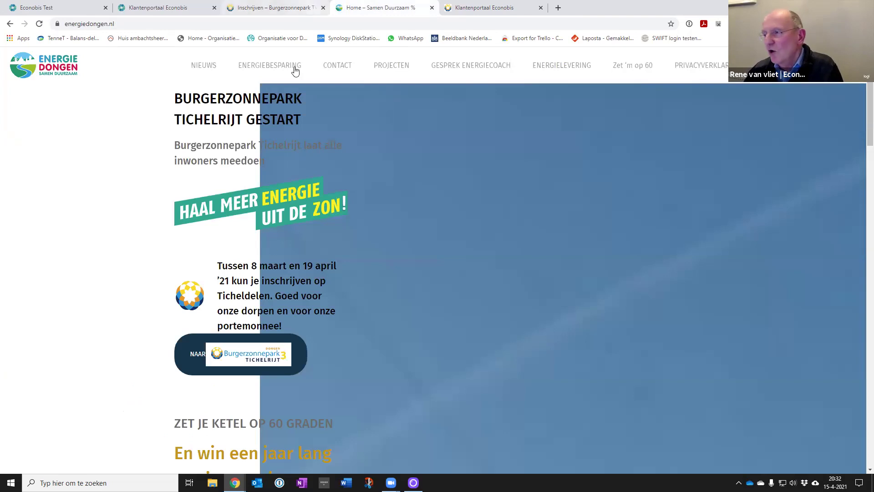
mouse_move(295, 69)
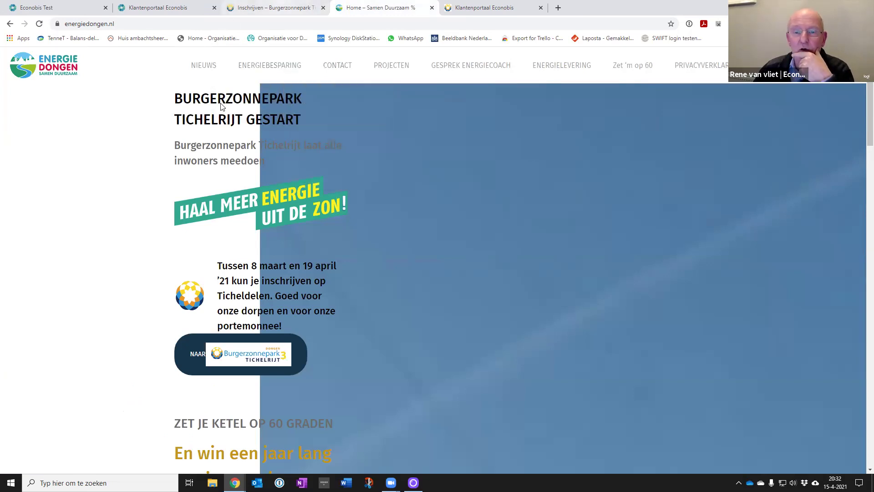
click(278, 8)
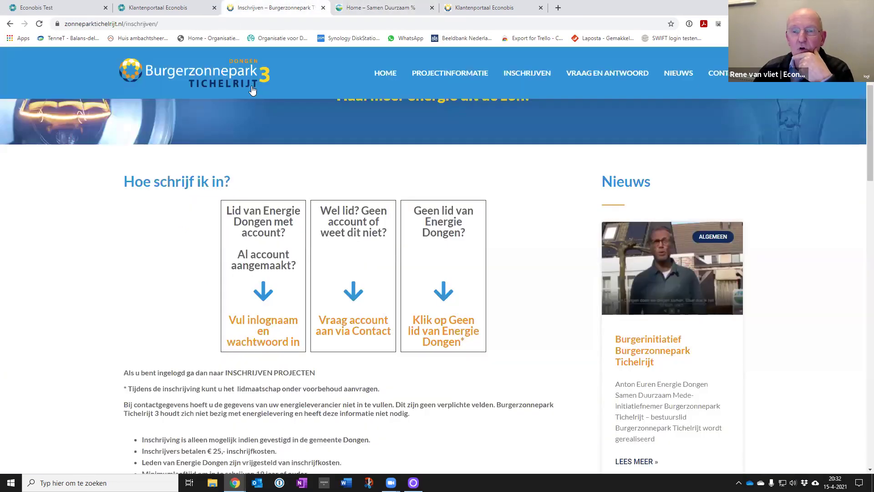
click(463, 79)
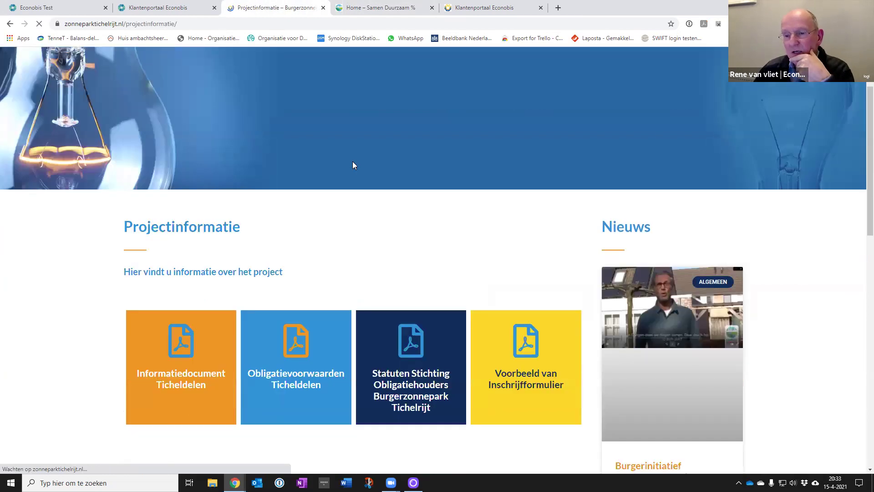
scroll(352, 160, down, 1)
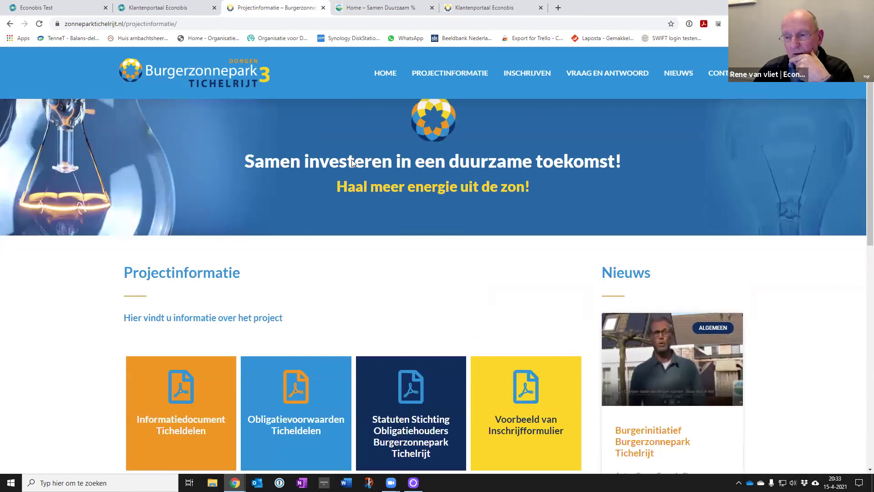
scroll(394, 171, down, 1)
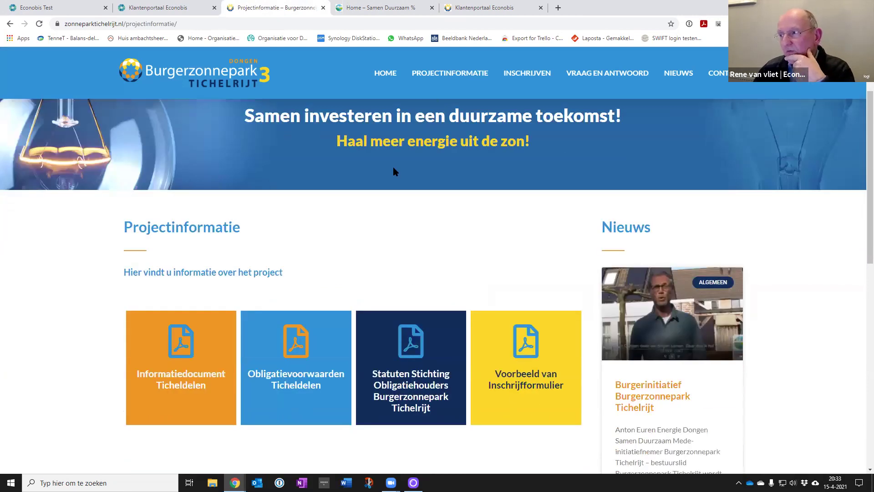